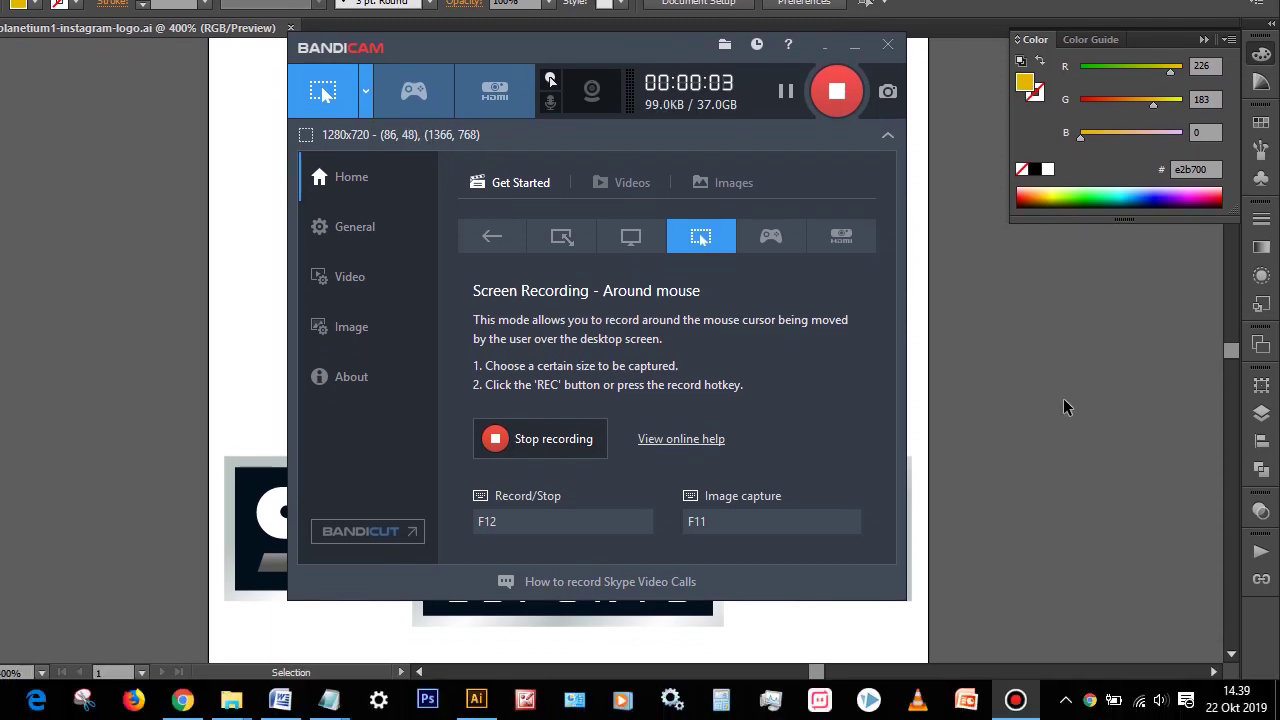
Step: Recolour the yellow ear and forehead fur path to orange fd5900 by lowering green
left_click(1062, 399)
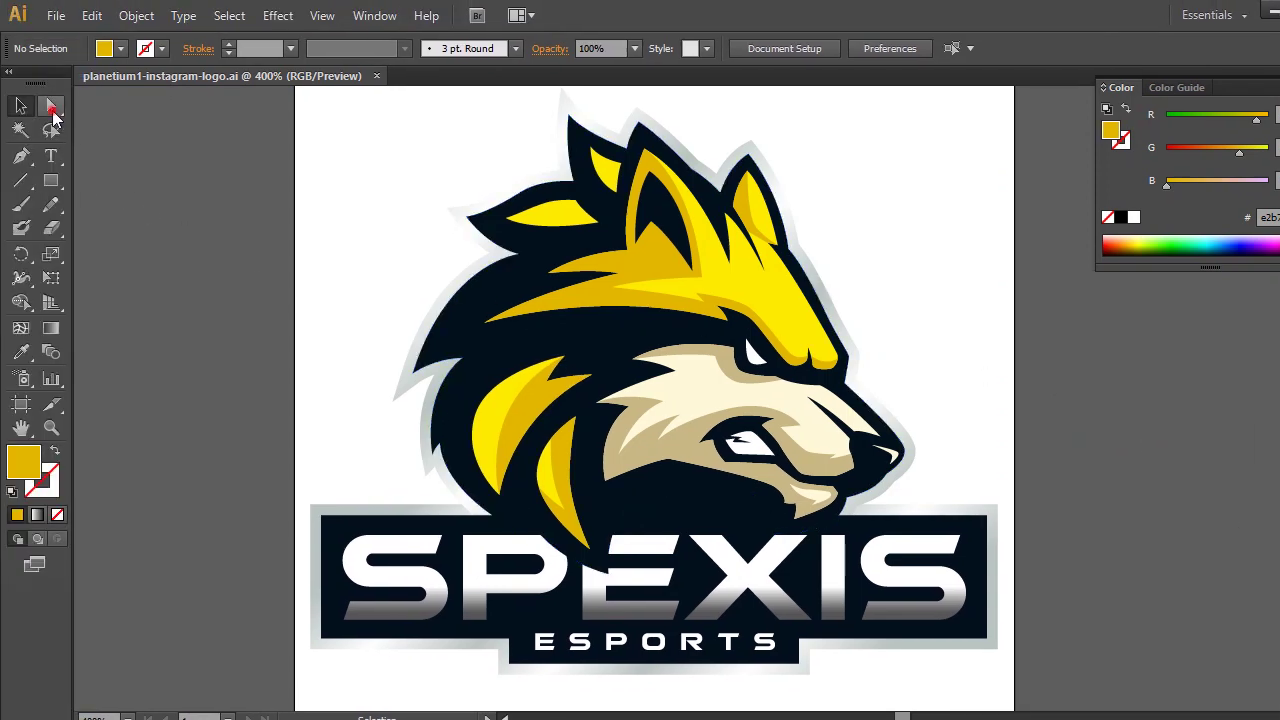
left_click(53, 112)
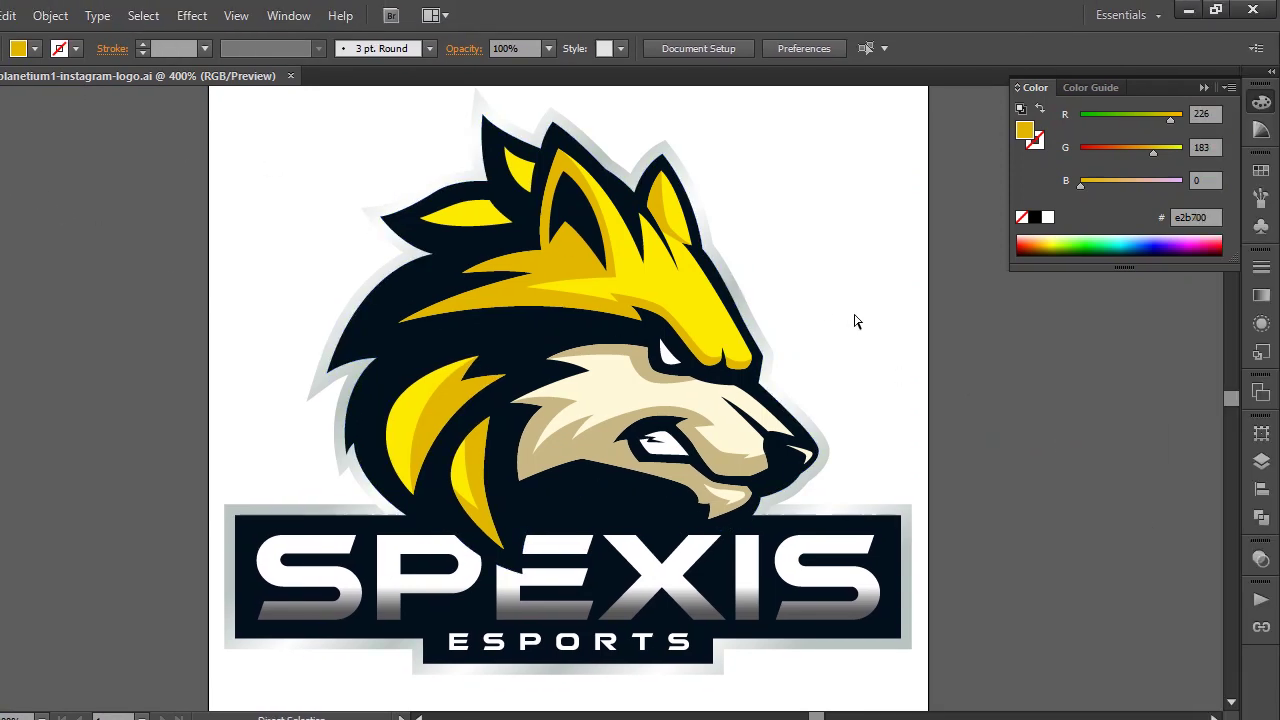
left_click(686, 298)
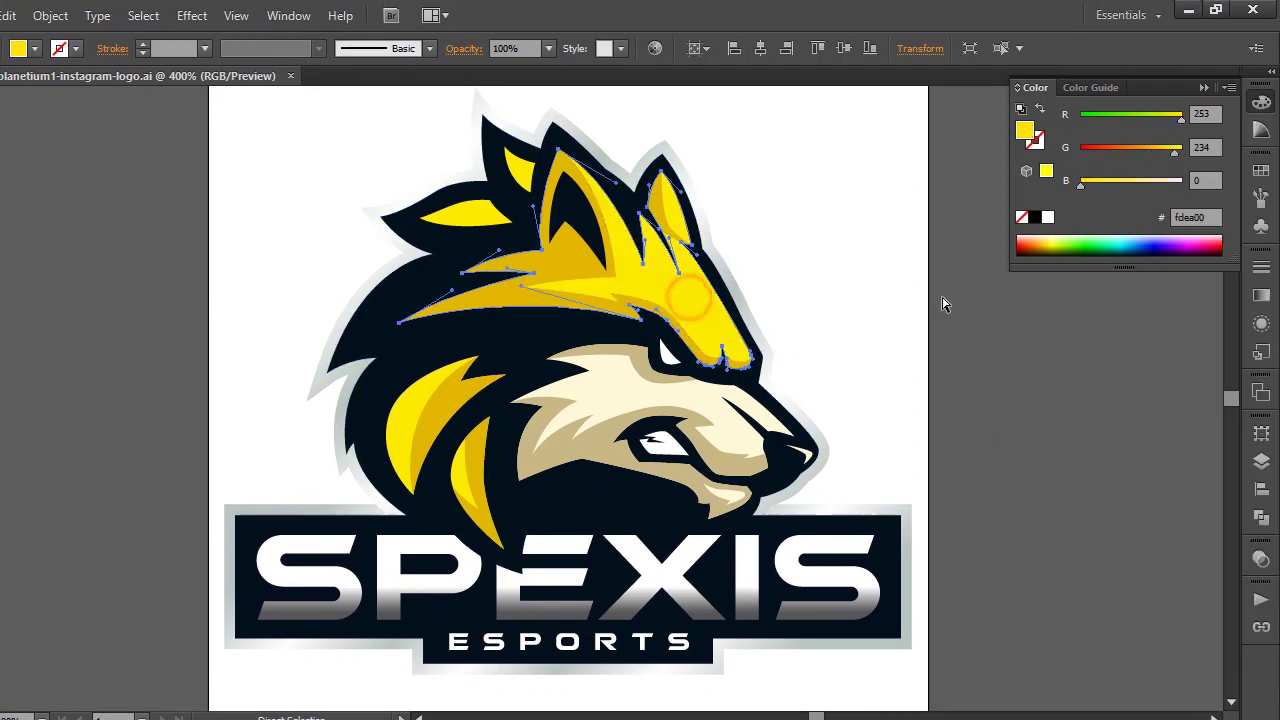
left_click(1262, 106)
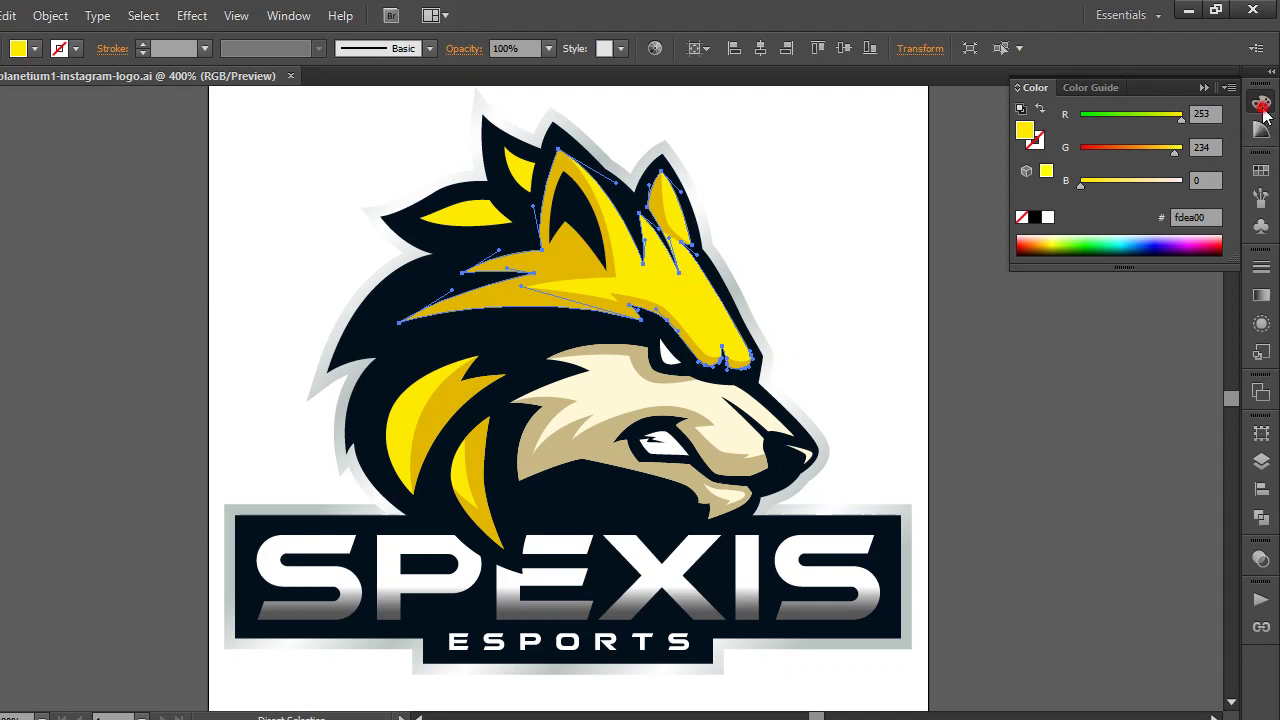
left_click(1262, 106)
left_click_drag(1174, 154, 1116, 155)
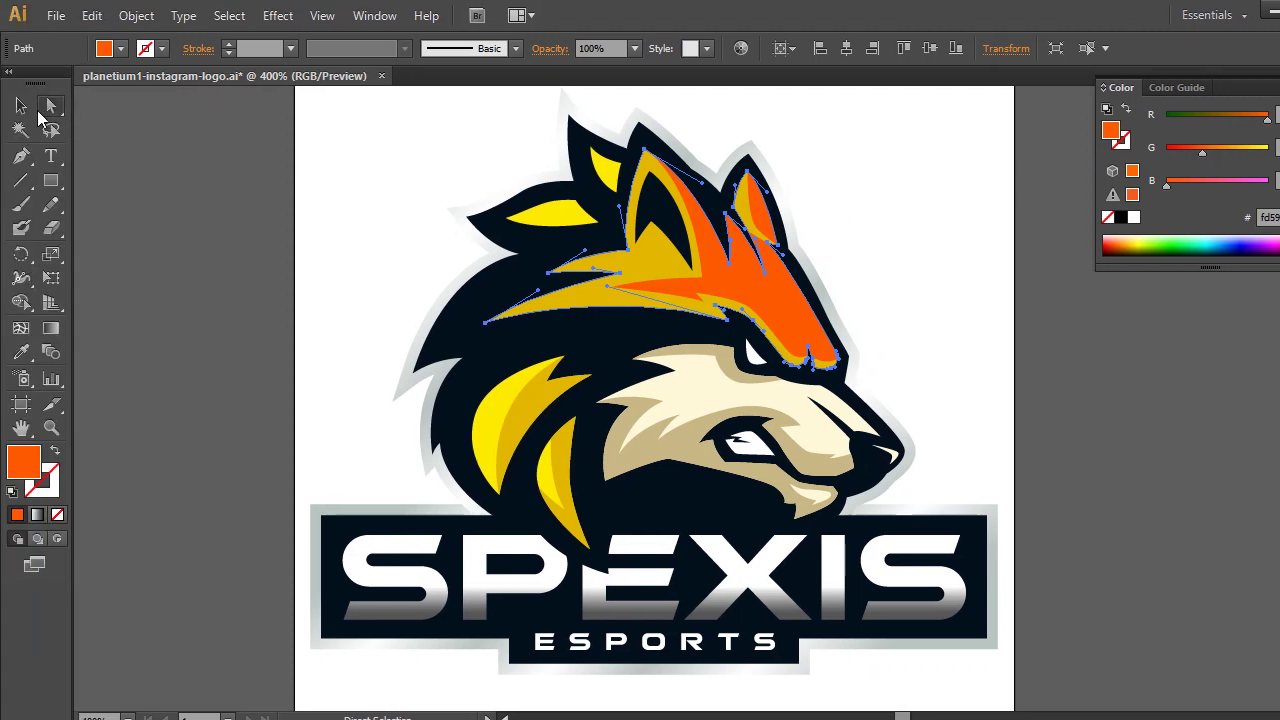
Step: Eyedrop the orange onto both cheek feathers, the top feather and the small ear feather
left_click(21, 105)
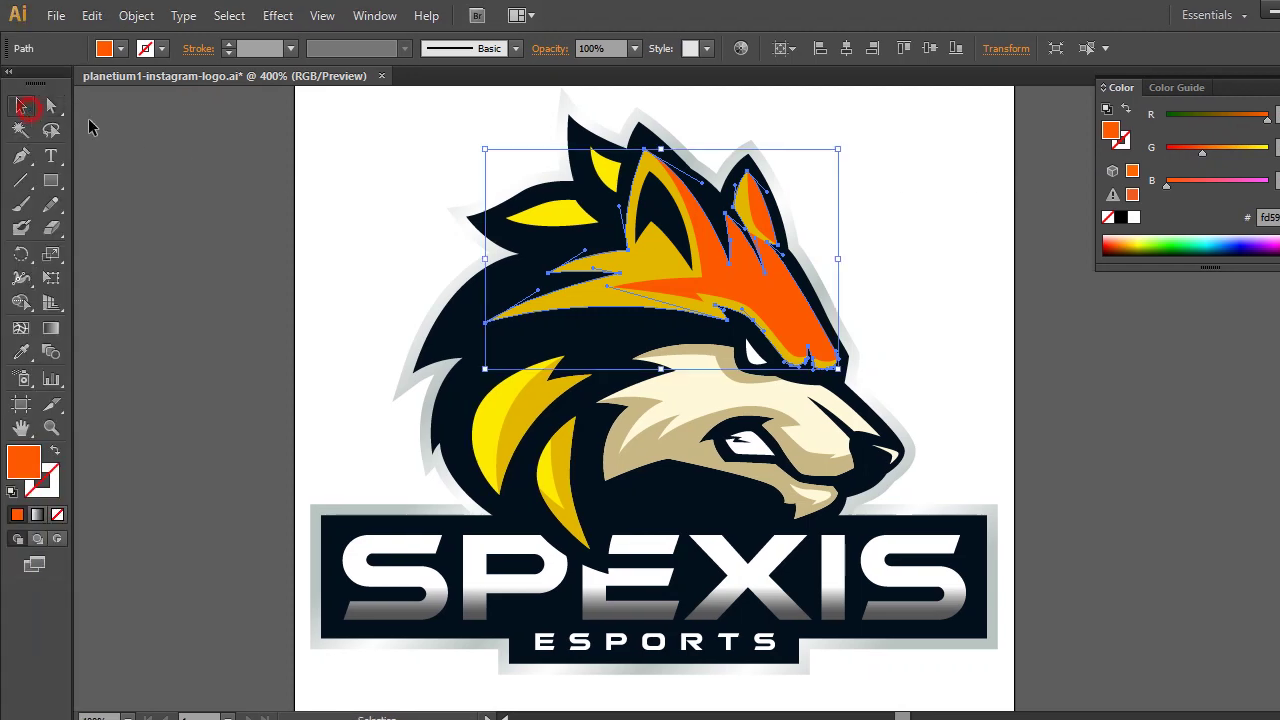
left_click(306, 195)
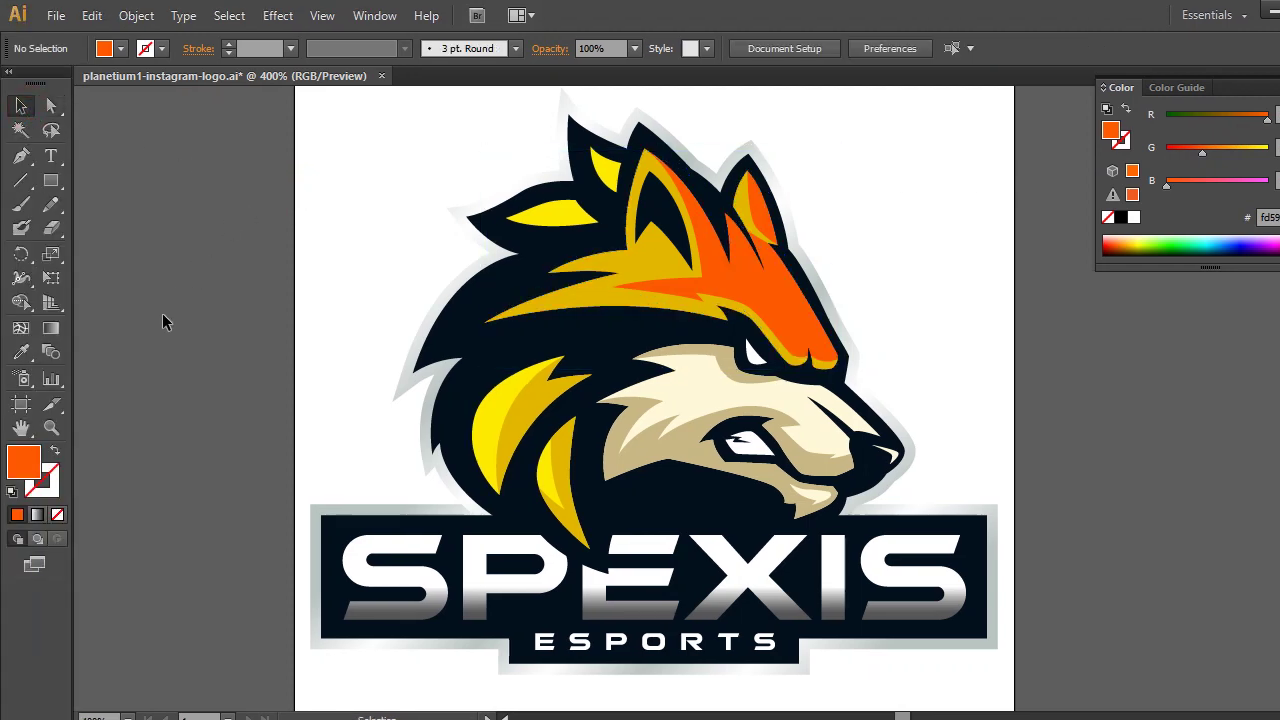
left_click(21, 355)
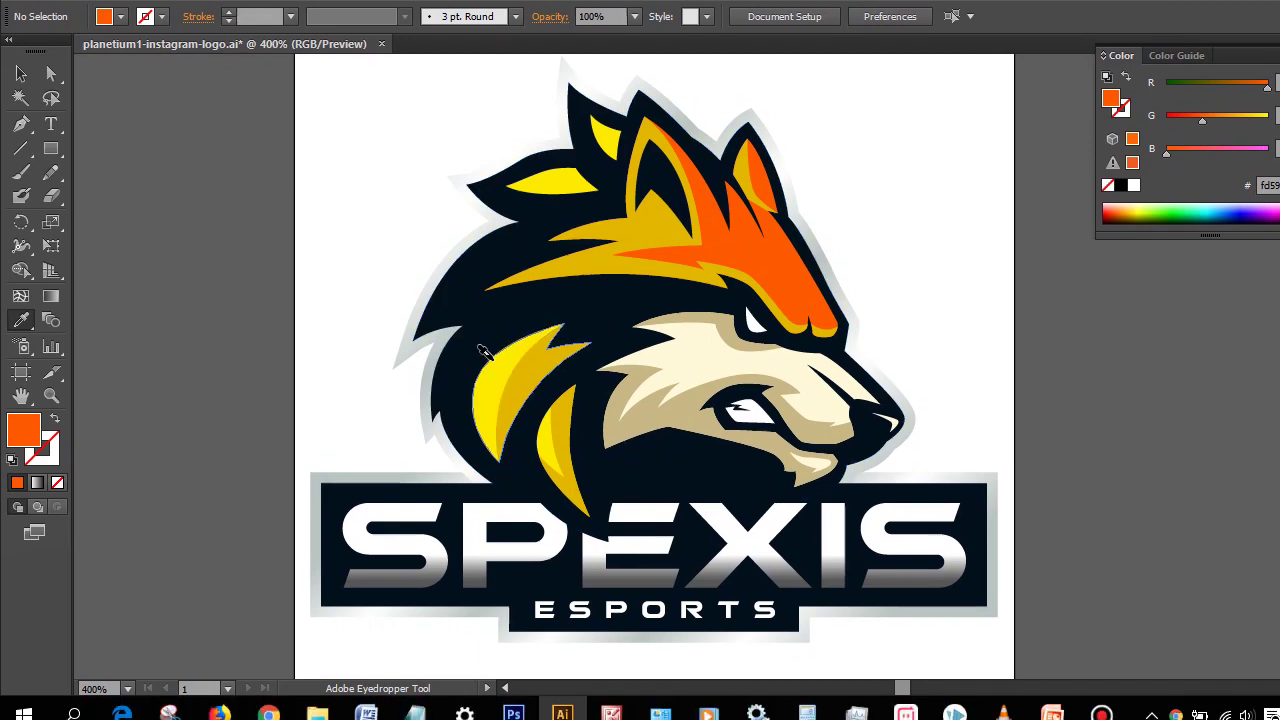
left_click(483, 352, "alt")
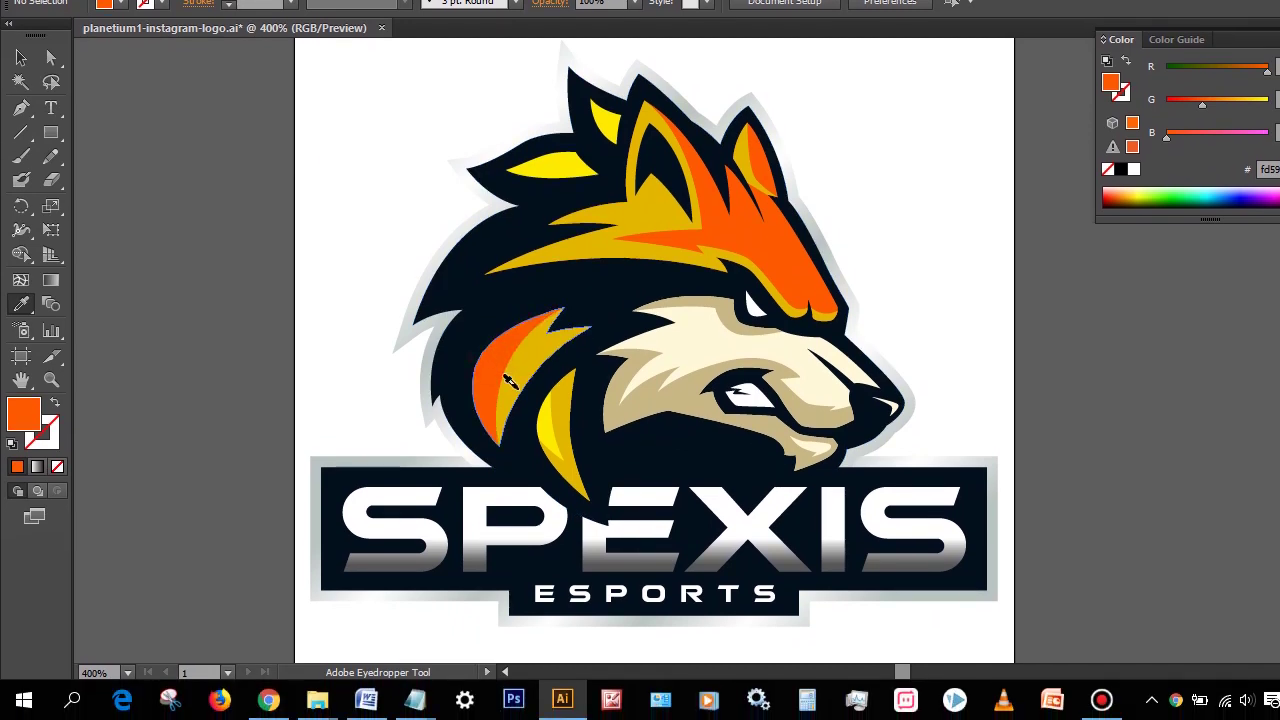
left_click(537, 412, "alt")
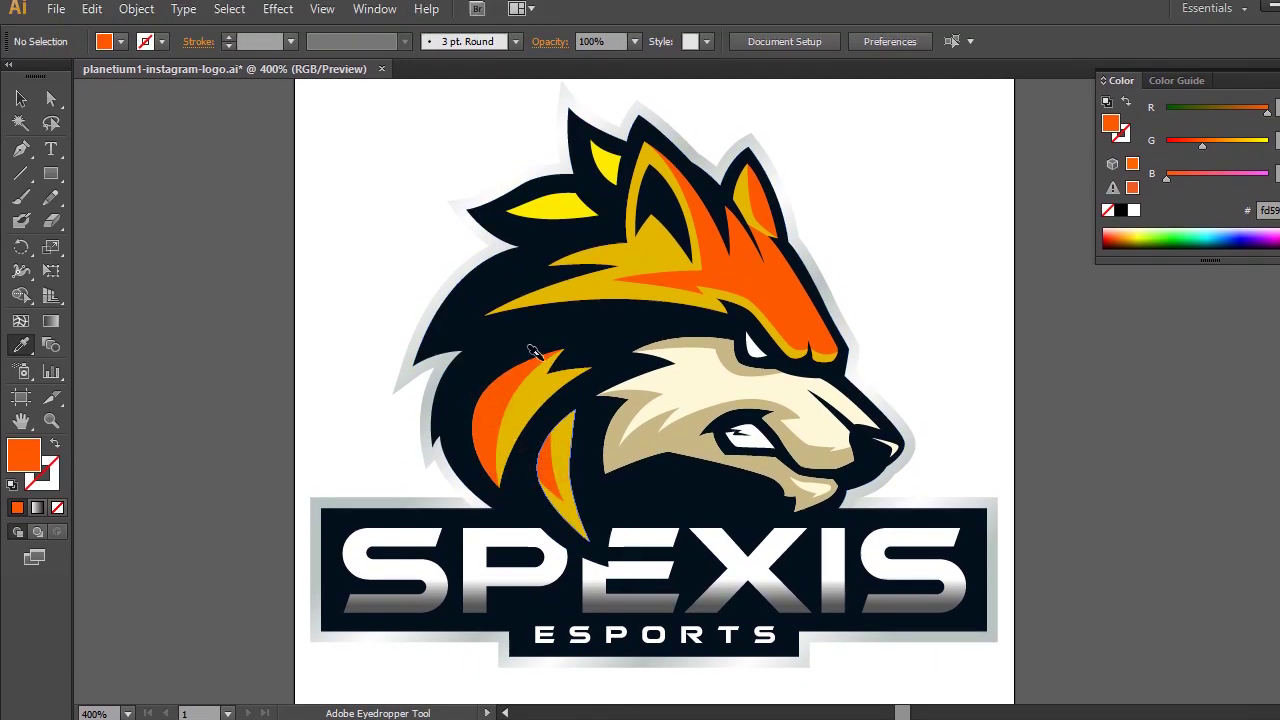
left_click(540, 212, "alt")
left_click(603, 168, "alt")
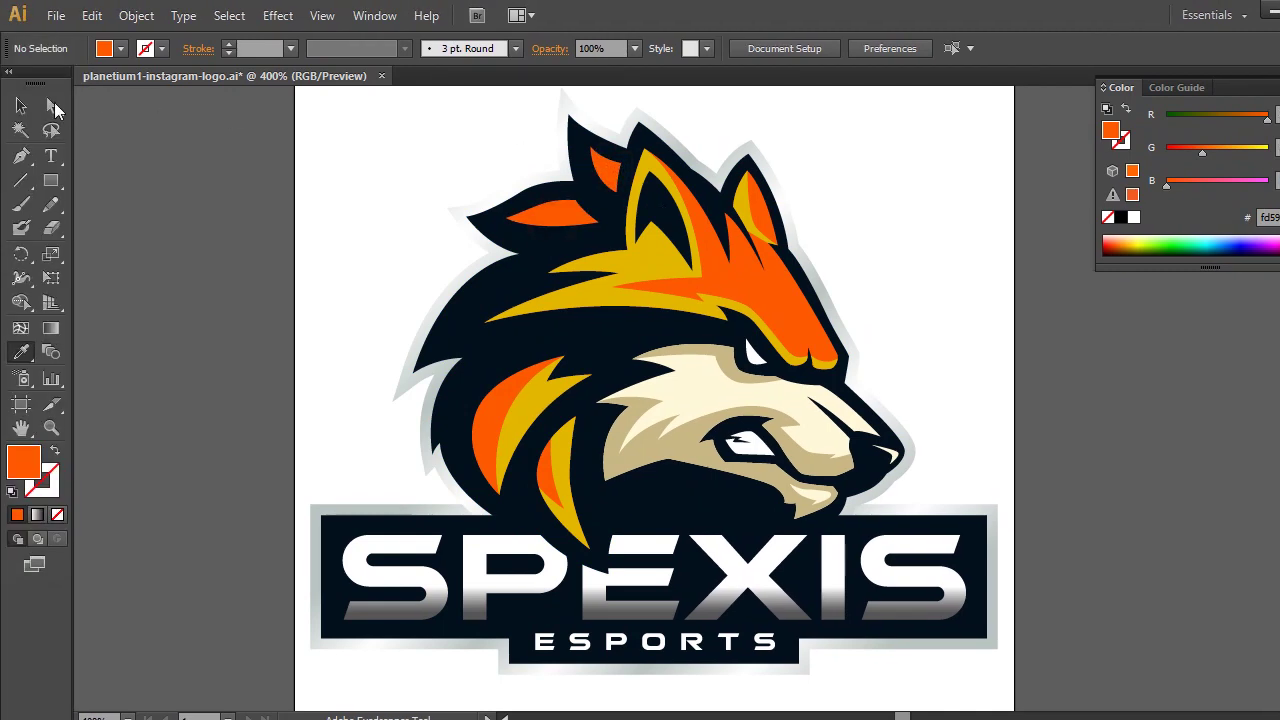
left_click(51, 105)
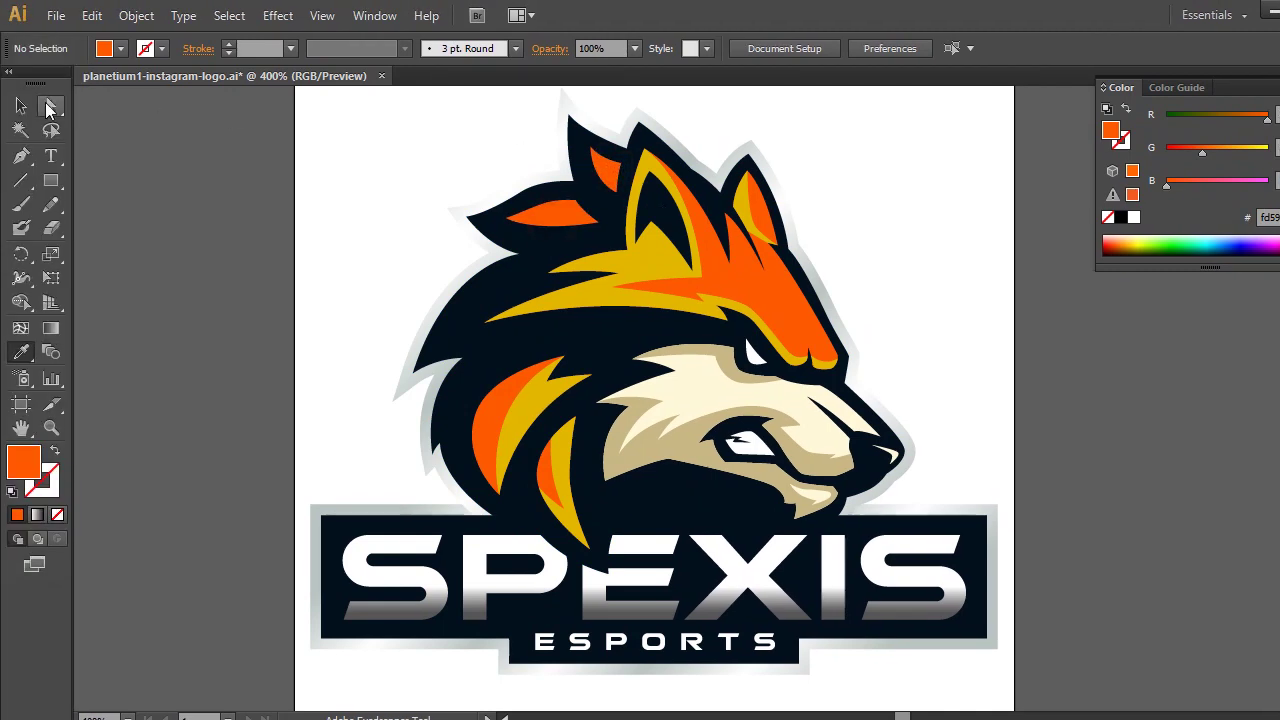
Step: Darken the gold forehead fur to brown-orange b53a00 by lowering green and red
left_click(645, 262)
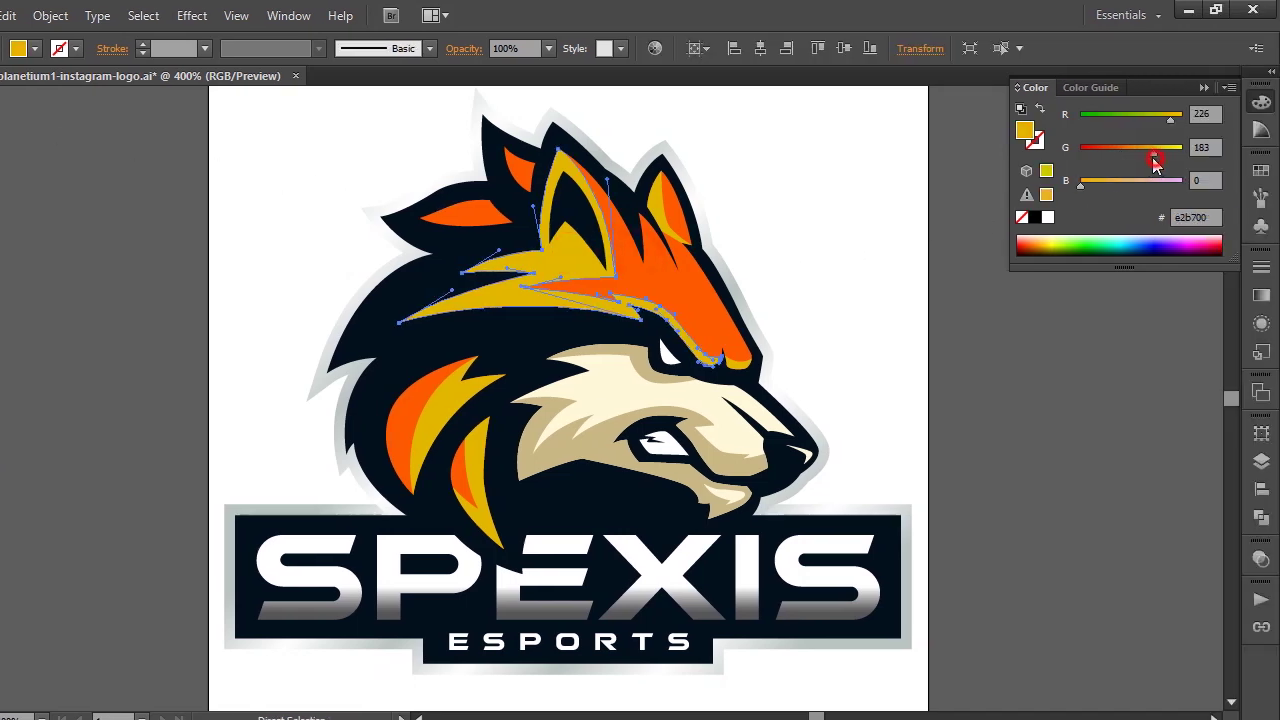
left_click_drag(1153, 158, 1103, 152)
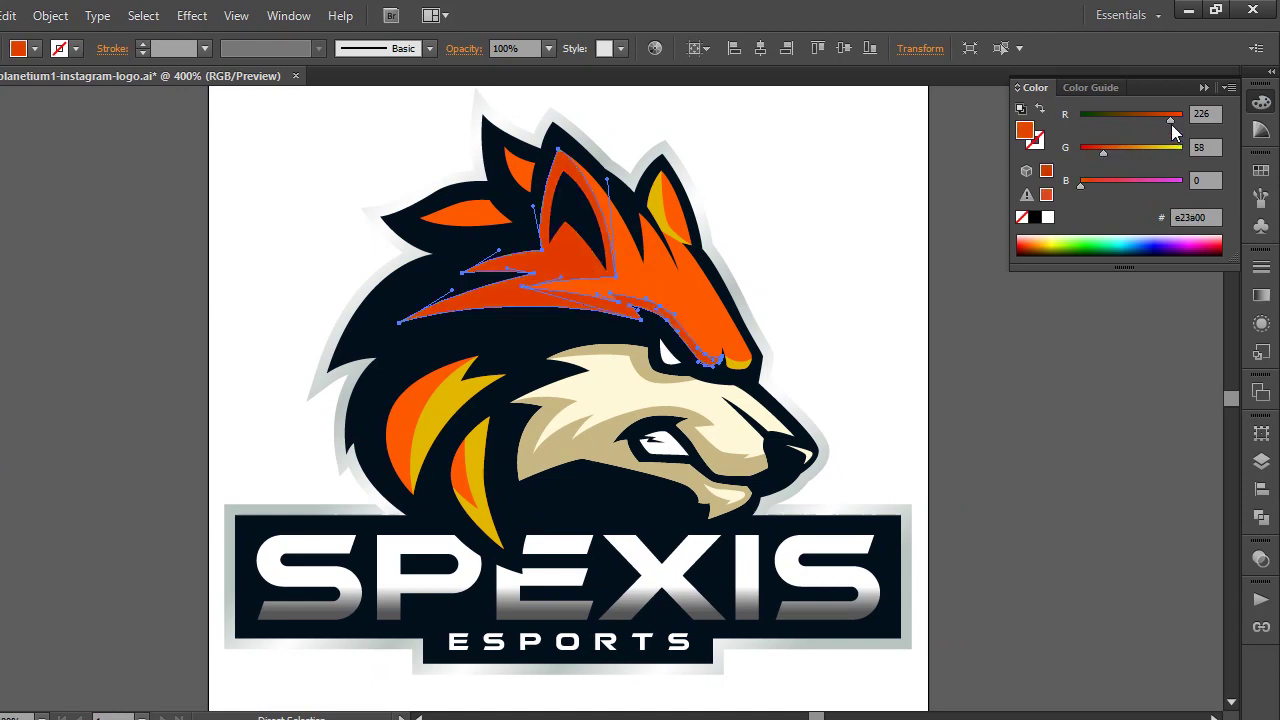
left_click_drag(1171, 124, 1152, 133)
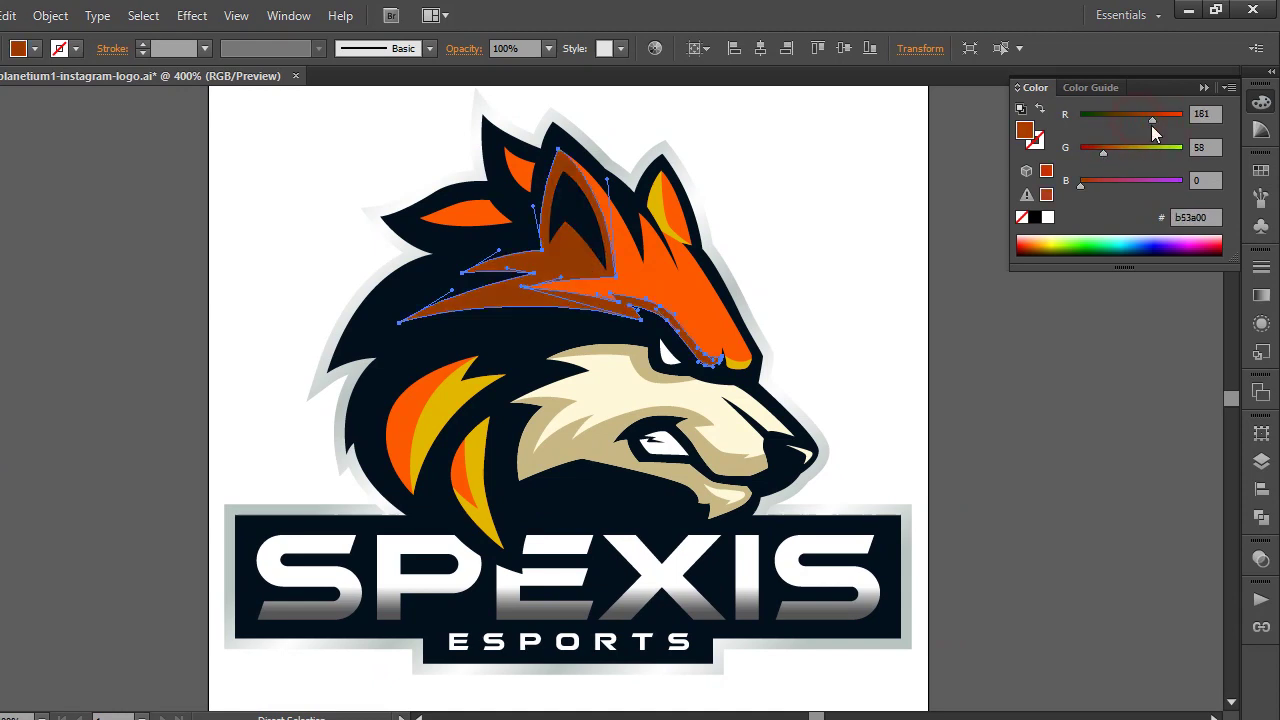
left_click(798, 249)
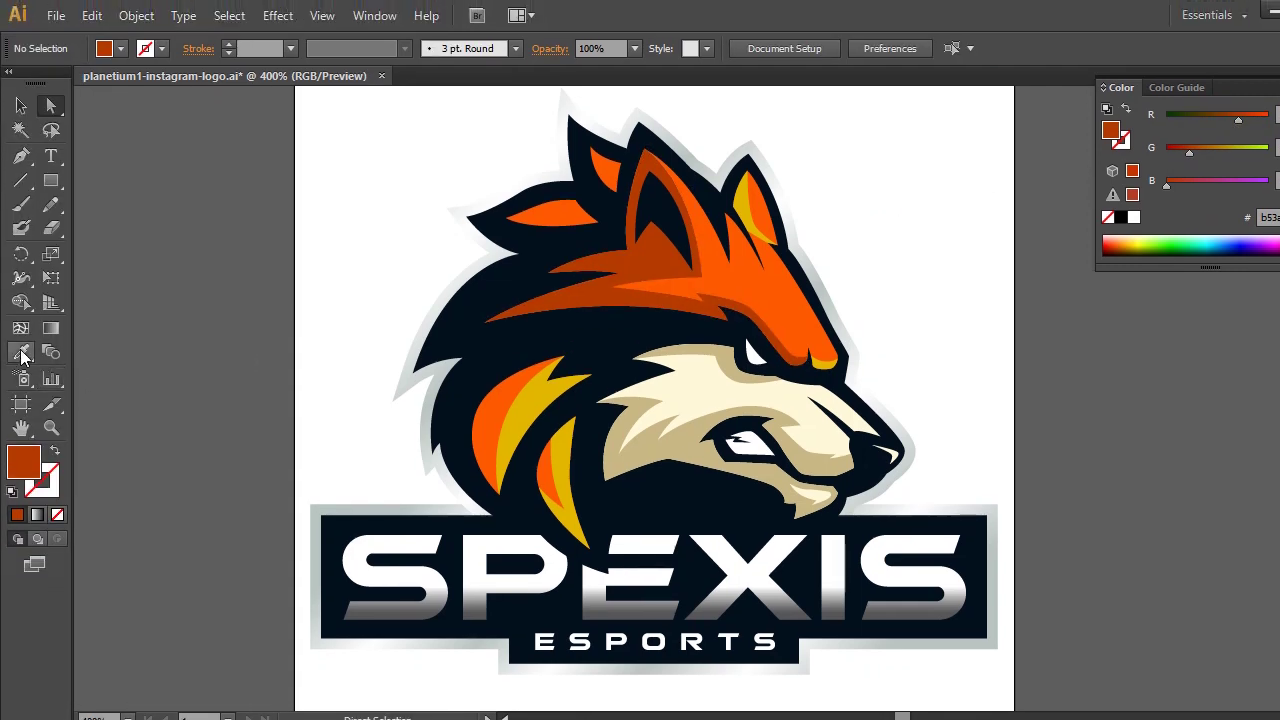
Step: Eyedrop b53a00 onto the inner ear, the lower and yellow cheek feathers, and the brow tip
key("i")
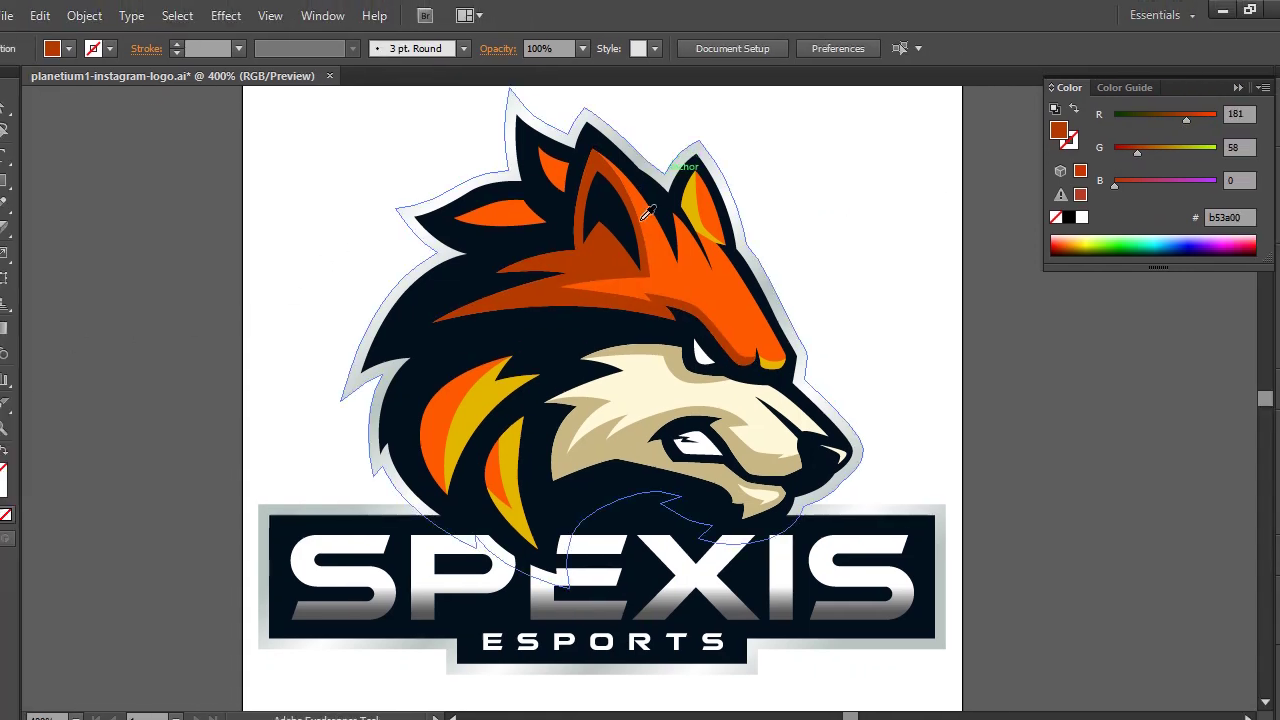
left_click(647, 245)
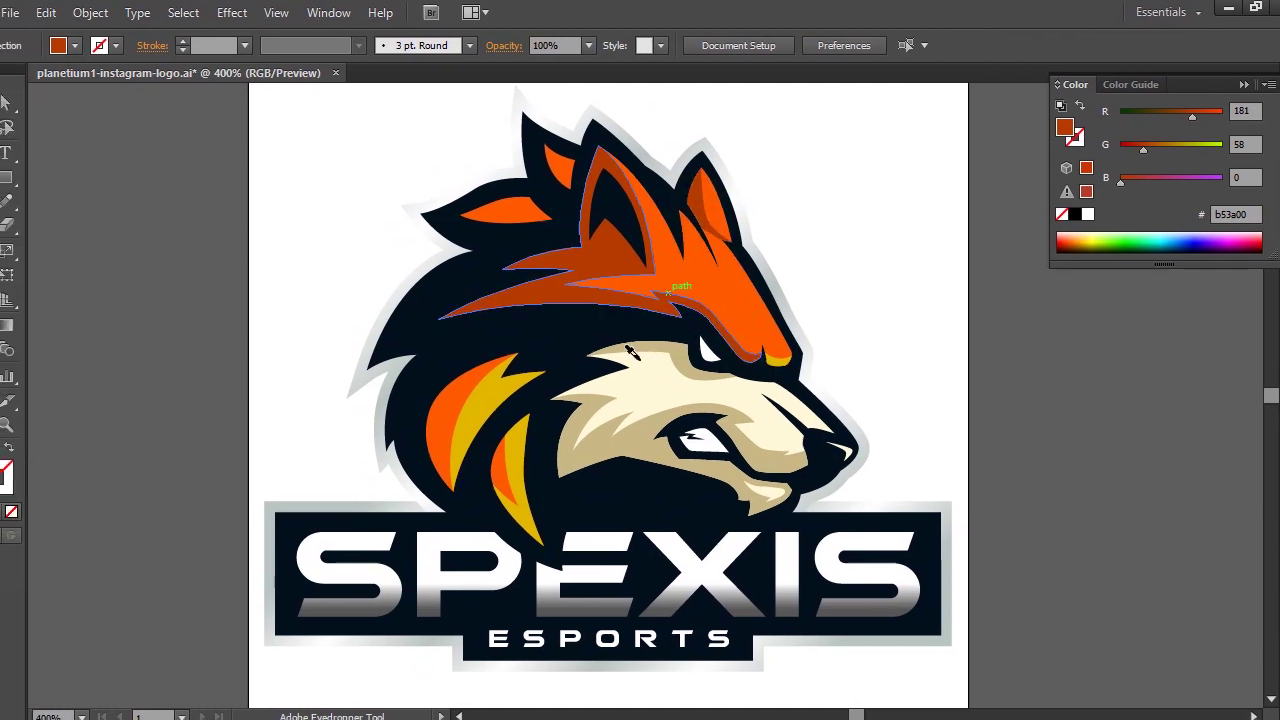
left_click(572, 398)
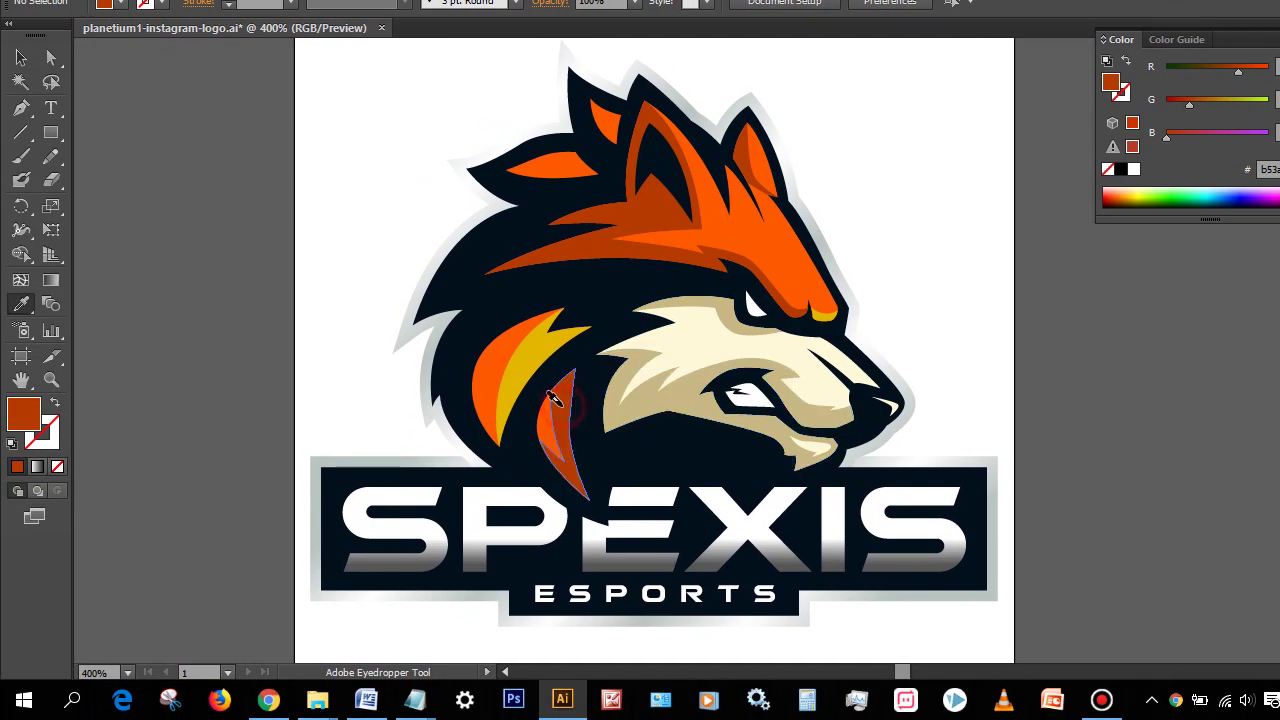
left_click(531, 348)
left_click(531, 348, "alt")
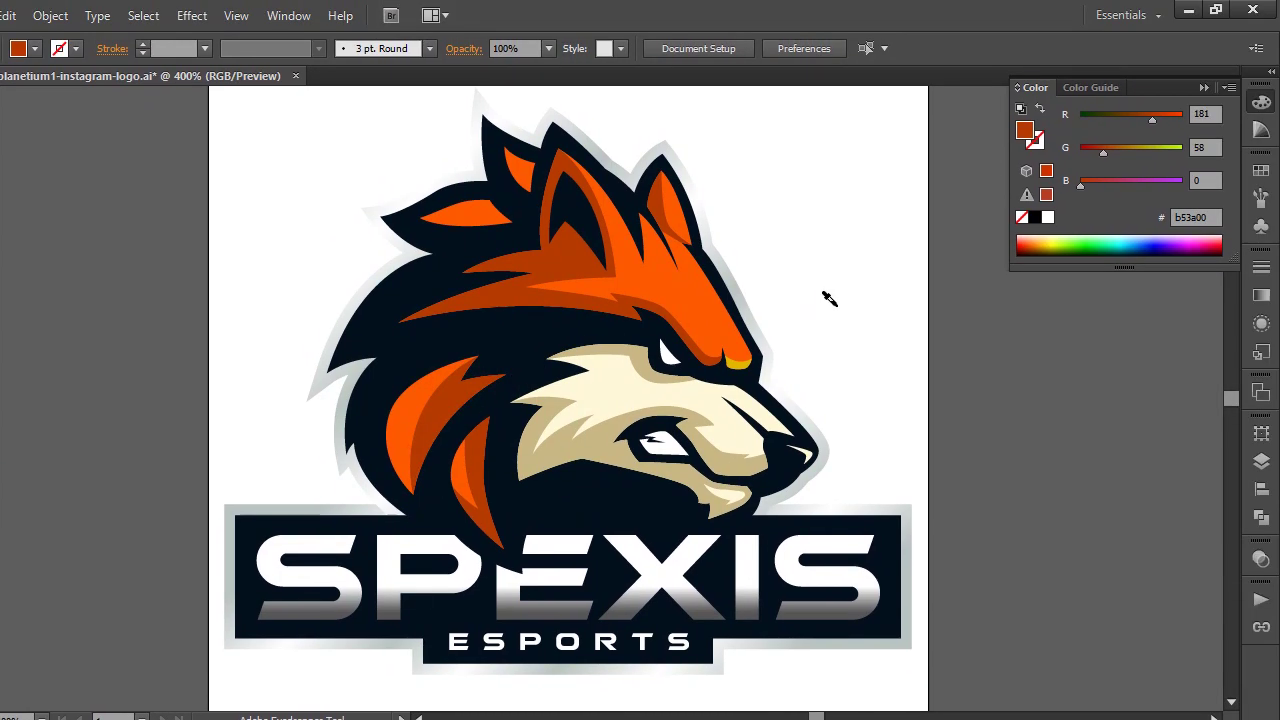
left_click(738, 360, "alt")
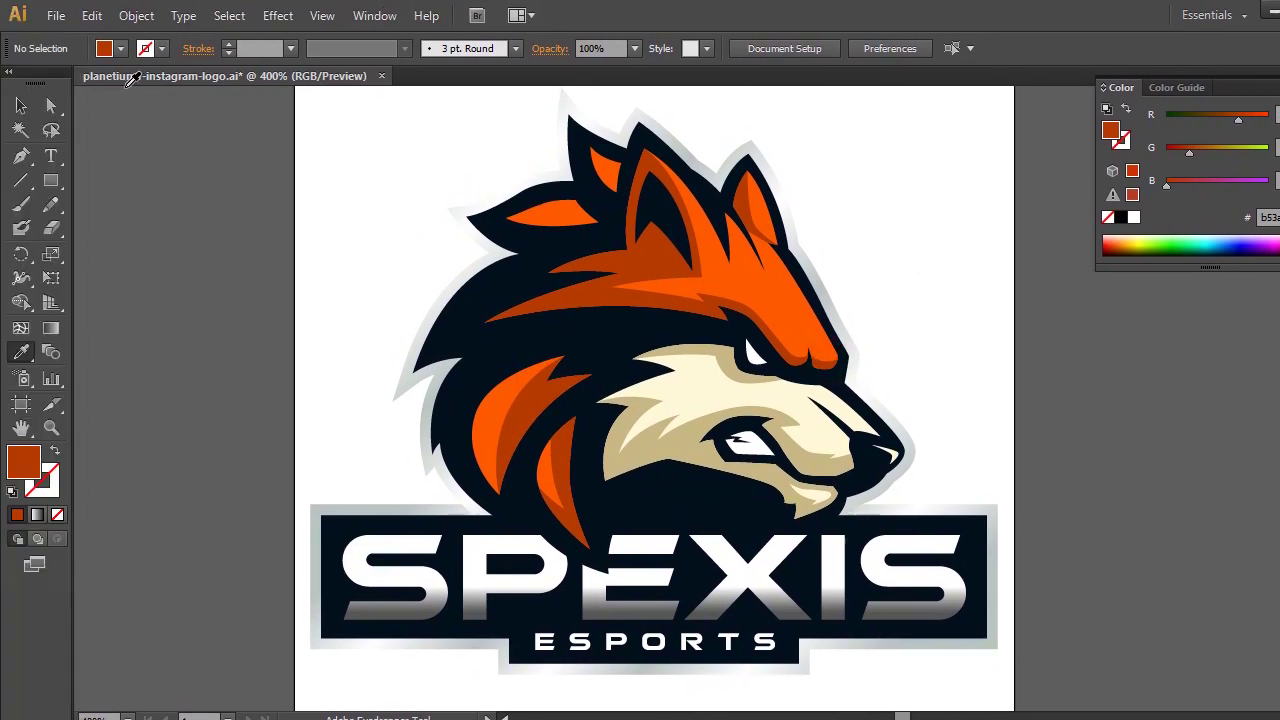
Step: Select the cream face shape with Direct Selection
left_click(2, 110)
left_click(385, 265)
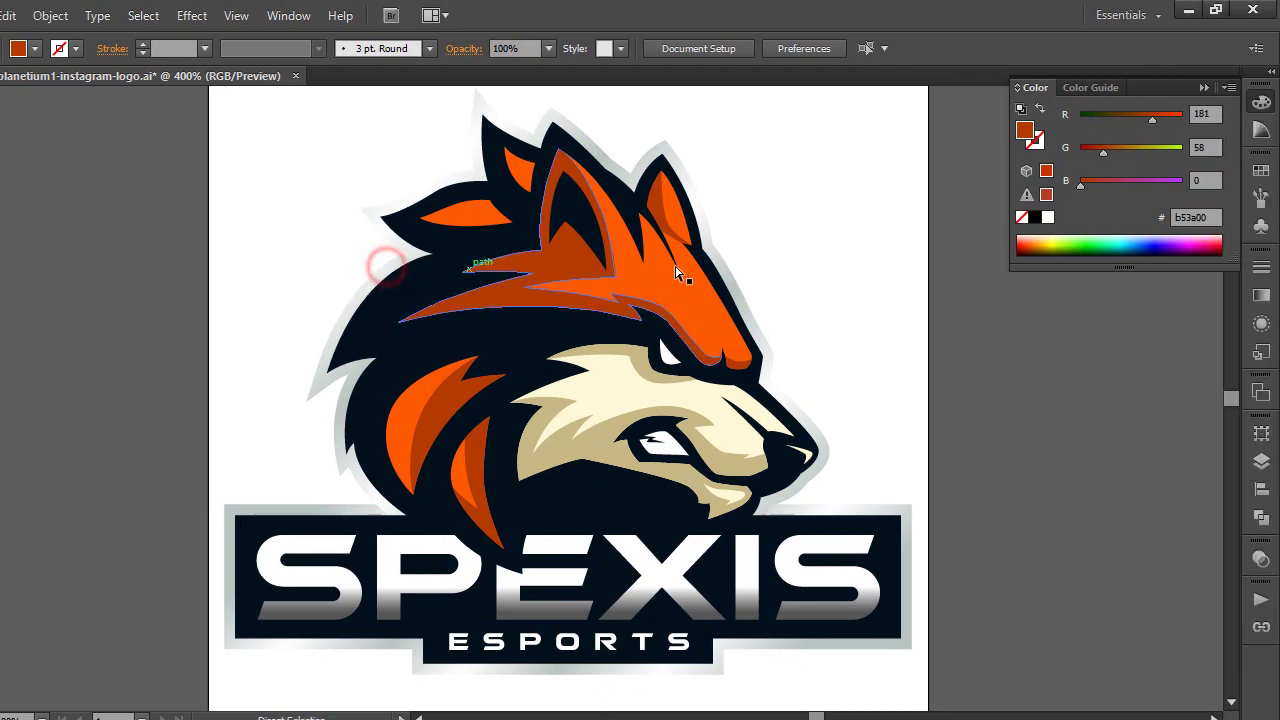
left_click(772, 254)
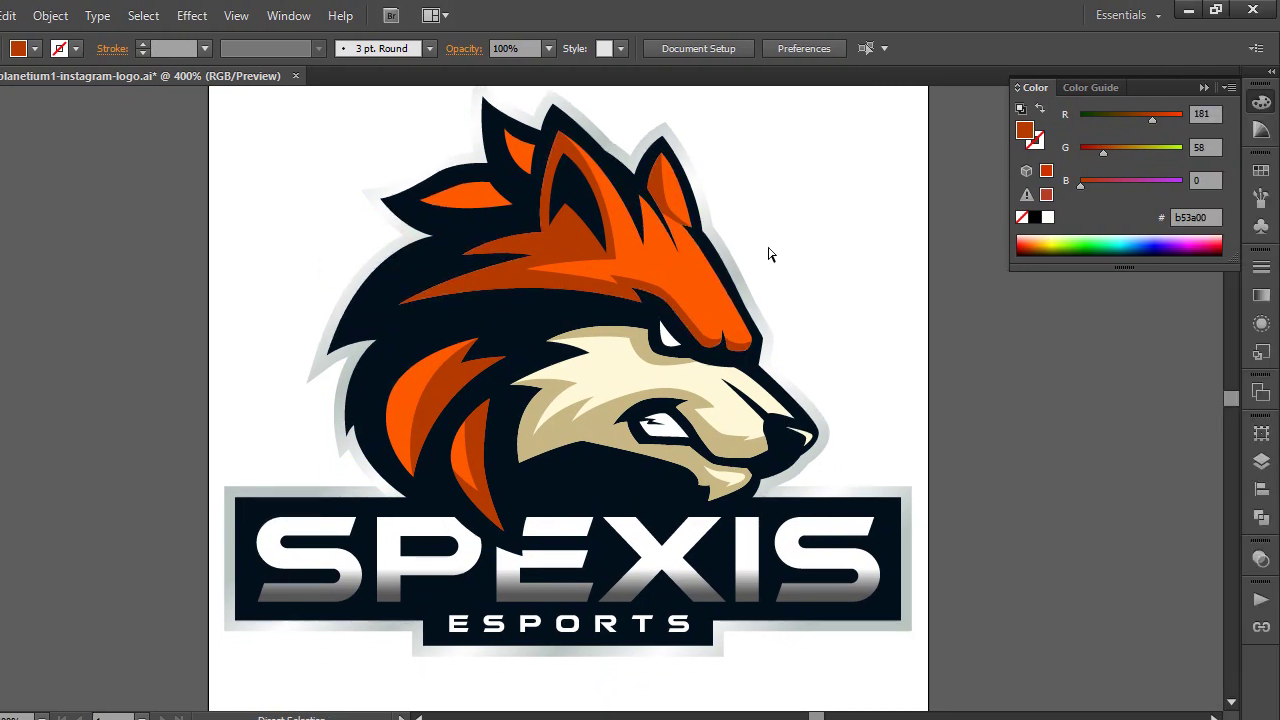
left_click(620, 362)
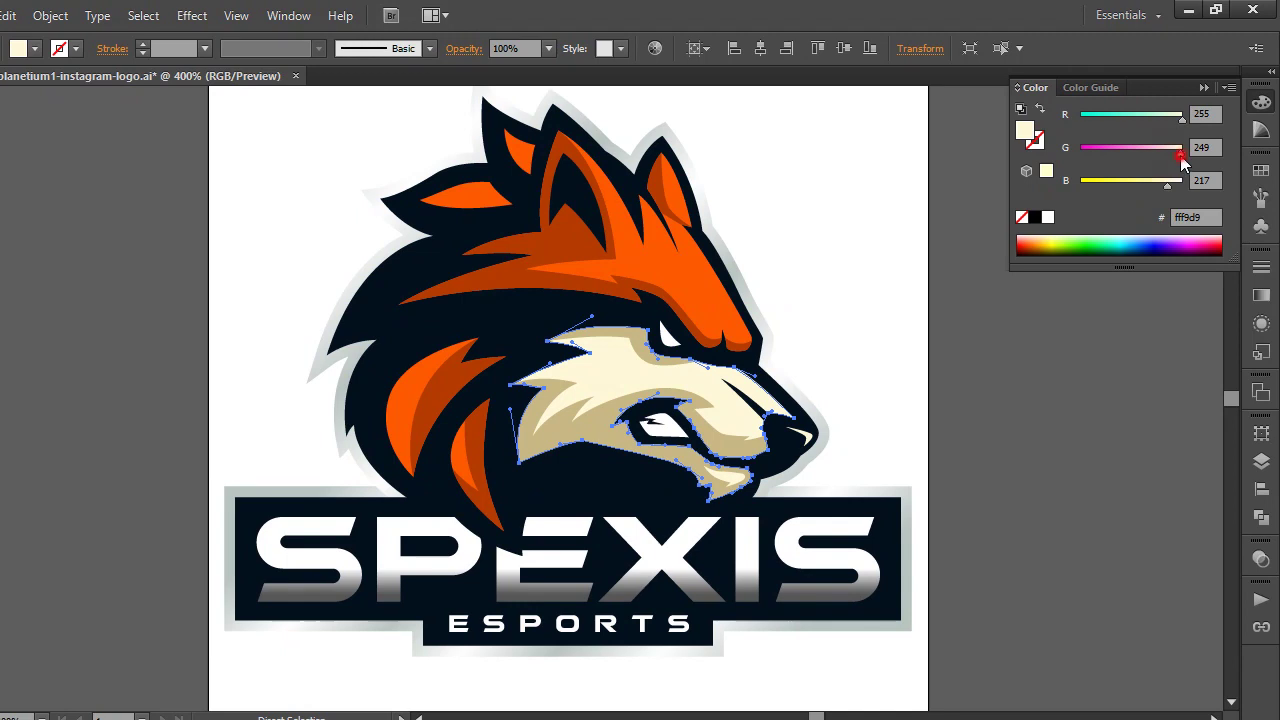
Step: Turn the cream muzzle pink ffb3d9 and eyedrop the same pink onto the lower jaw
left_click_drag(1180, 150, 1153, 150)
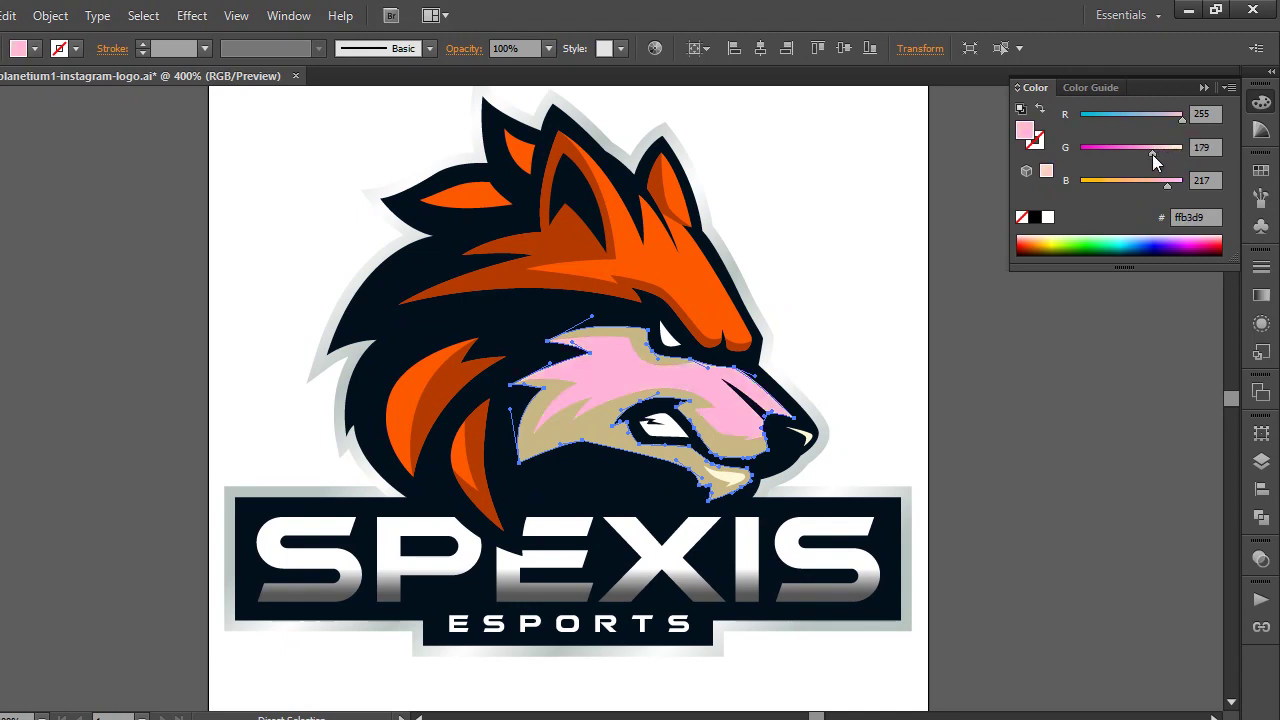
left_click(892, 243)
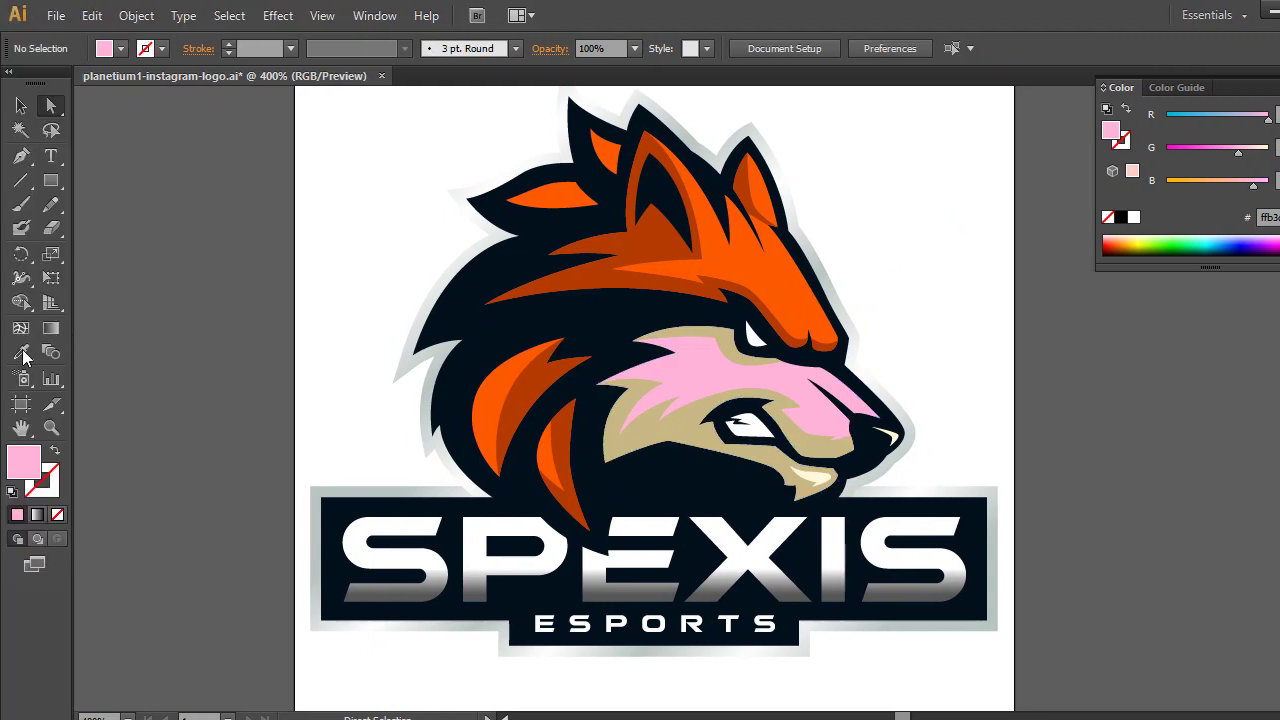
left_click(22, 353)
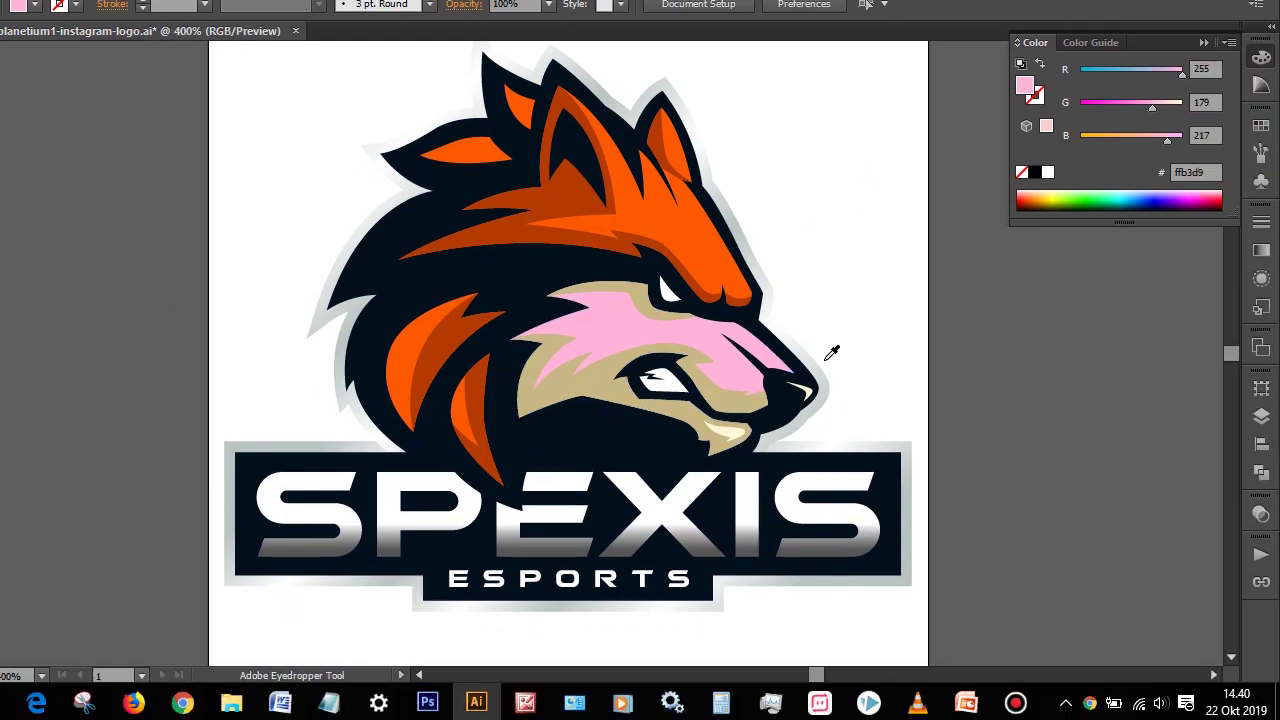
left_click(712, 360)
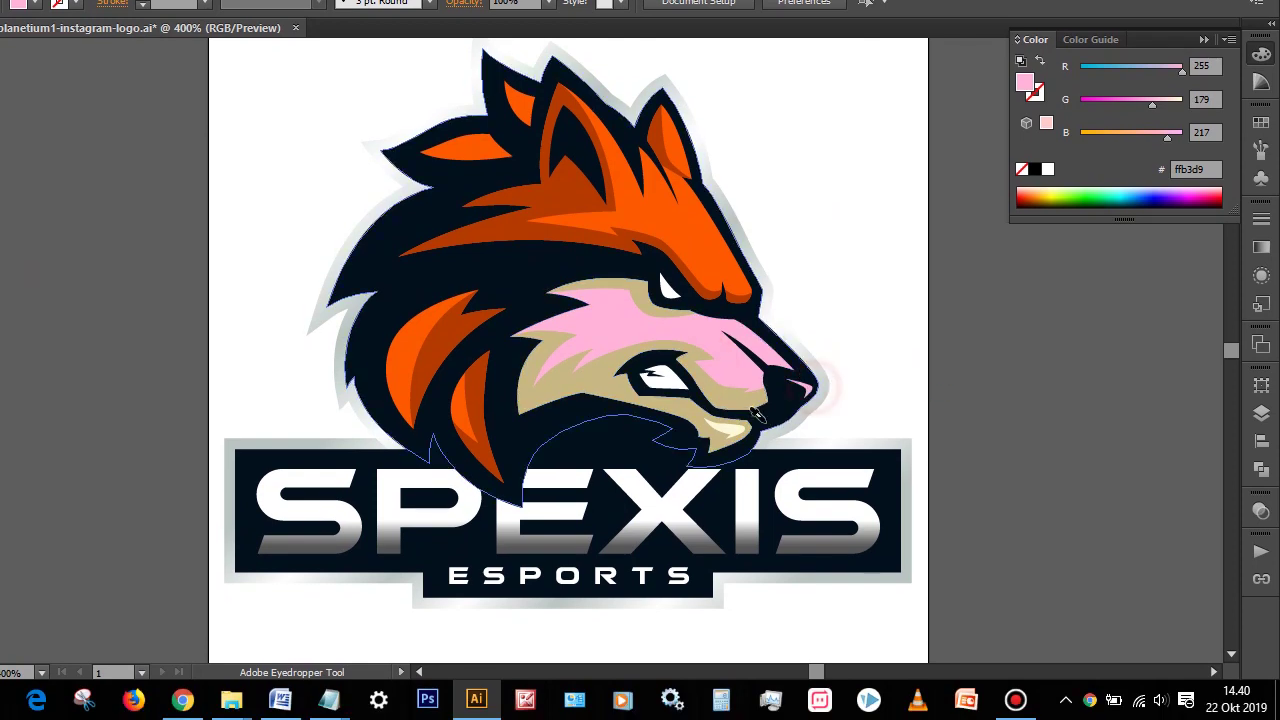
left_click(740, 418, "alt")
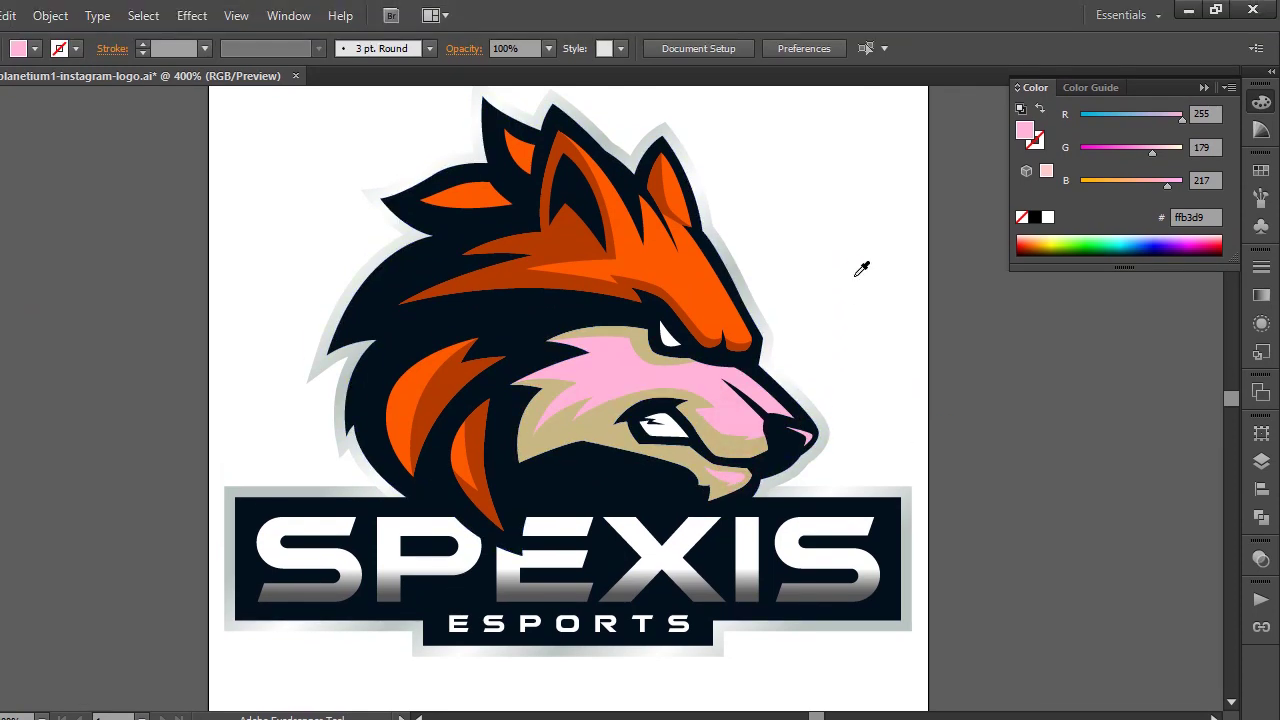
left_click(615, 412)
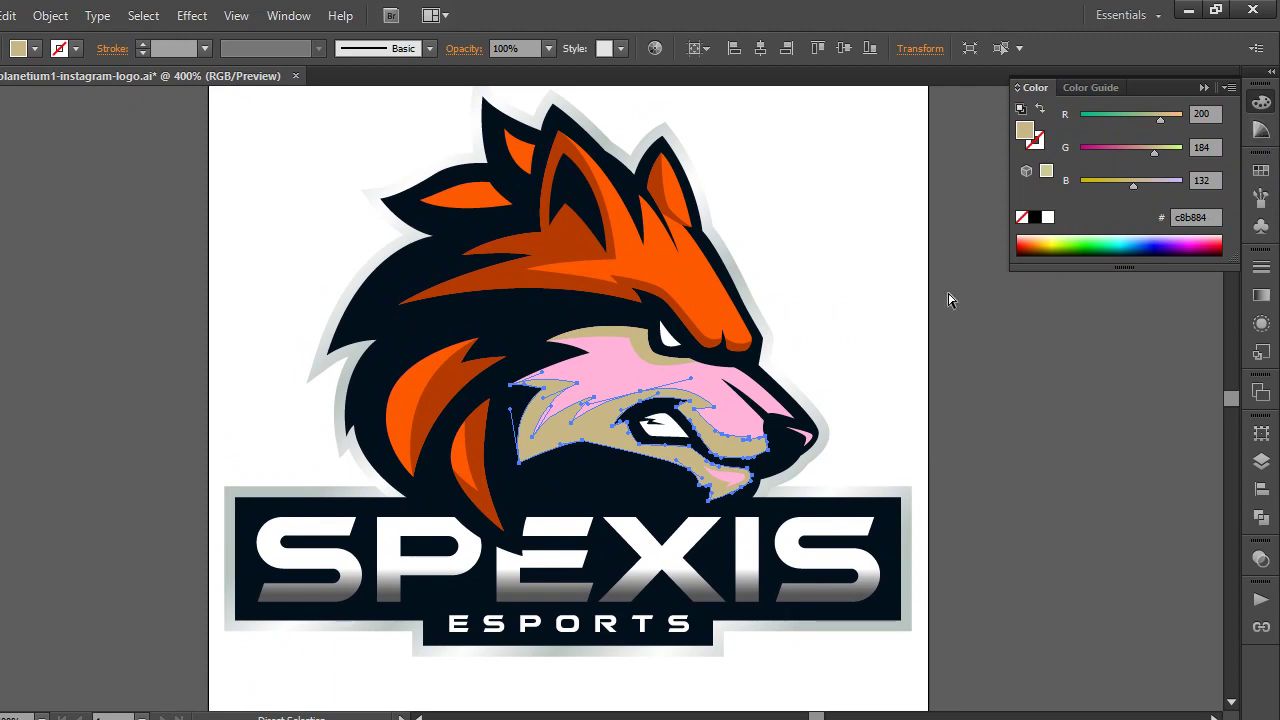
Step: Try dusty pink and several mauve Color Guide swatches on the tan lower cheek
left_click(900, 321)
left_click(745, 370)
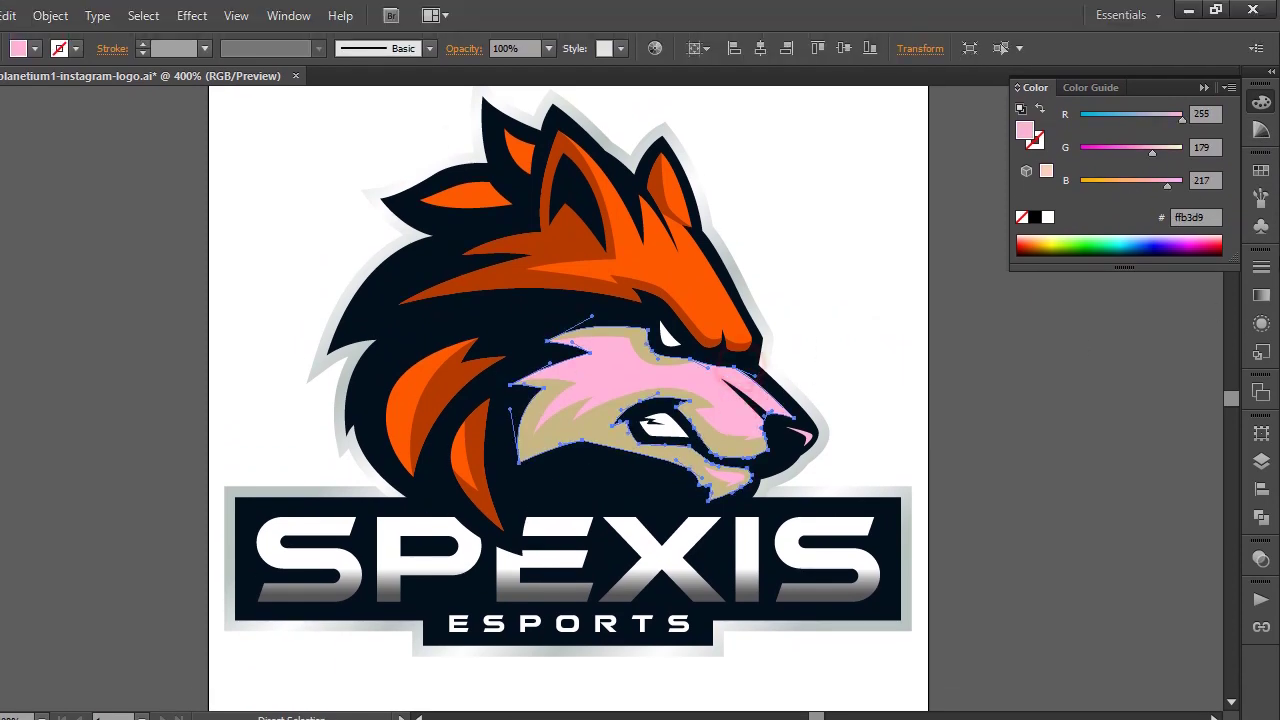
left_click(1261, 130)
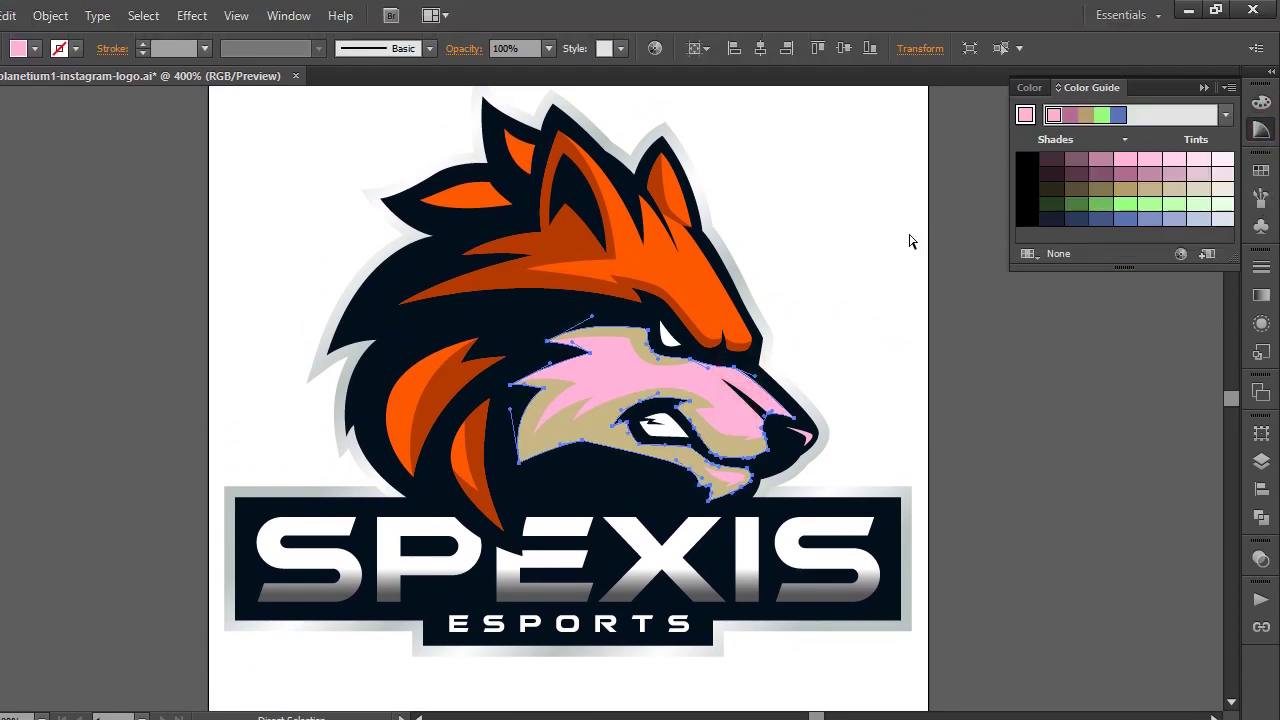
left_click(1261, 102)
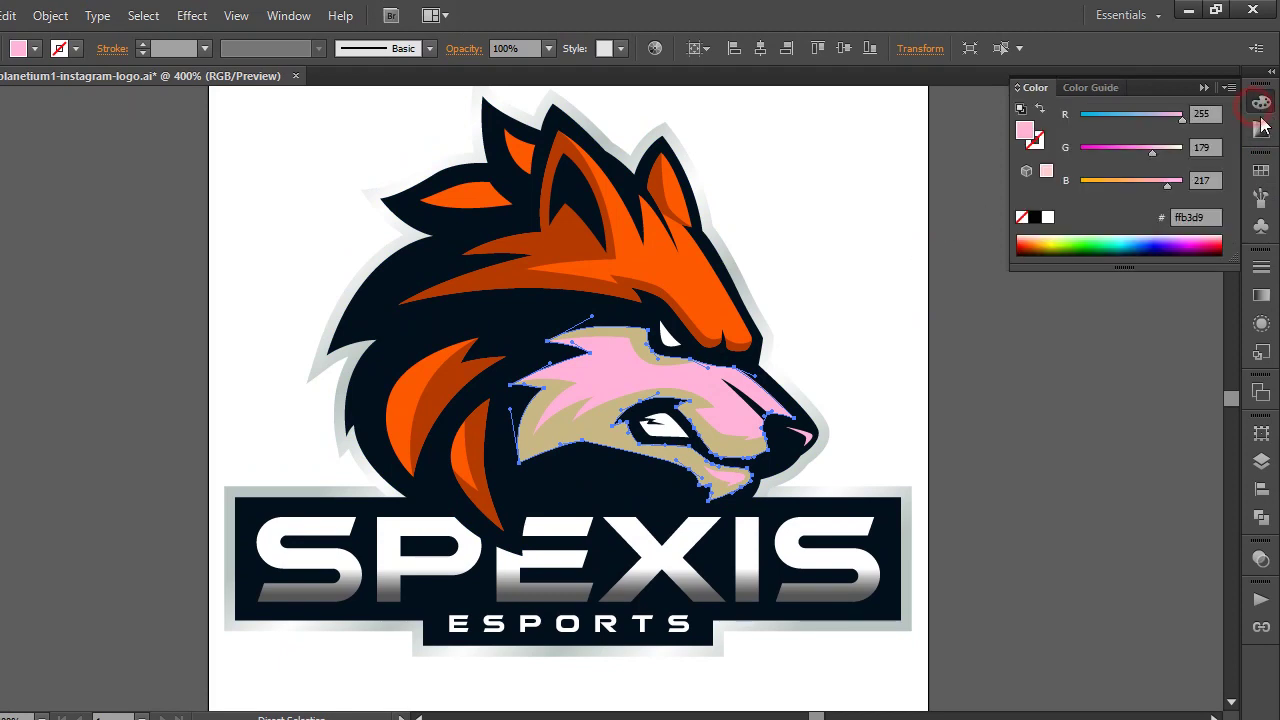
left_click(1261, 130)
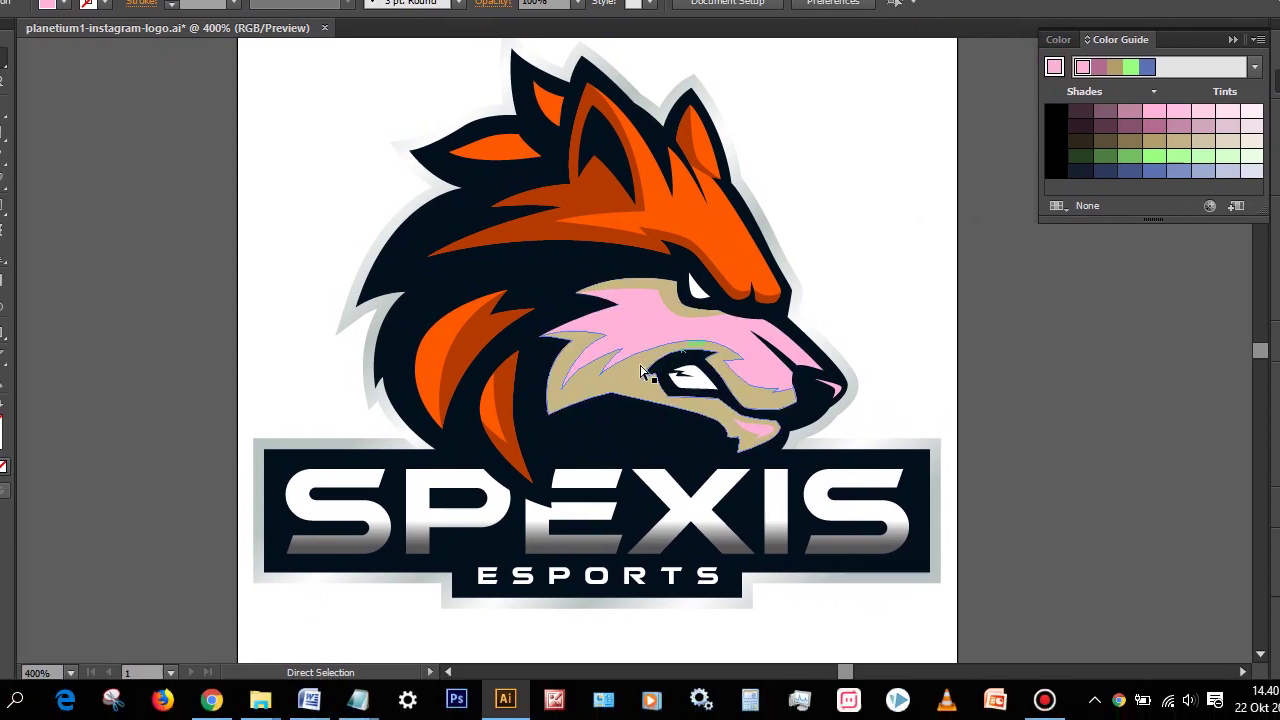
left_click(640, 380)
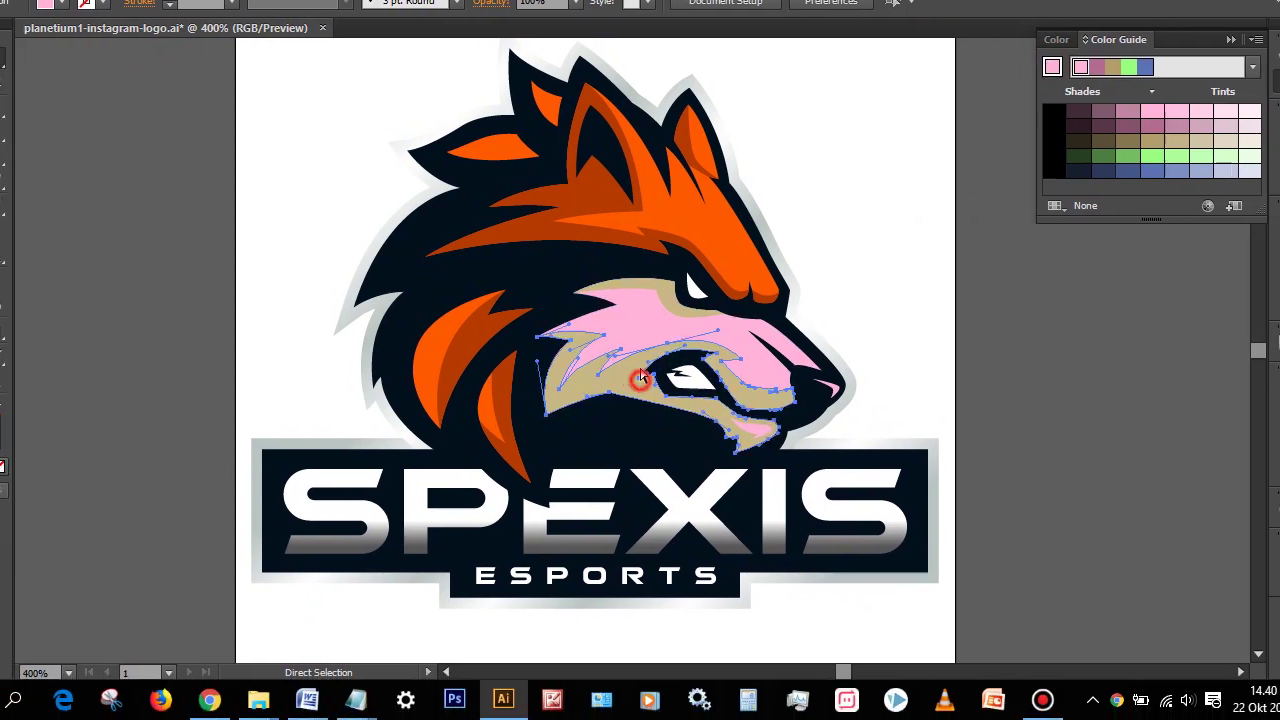
left_click(1101, 162)
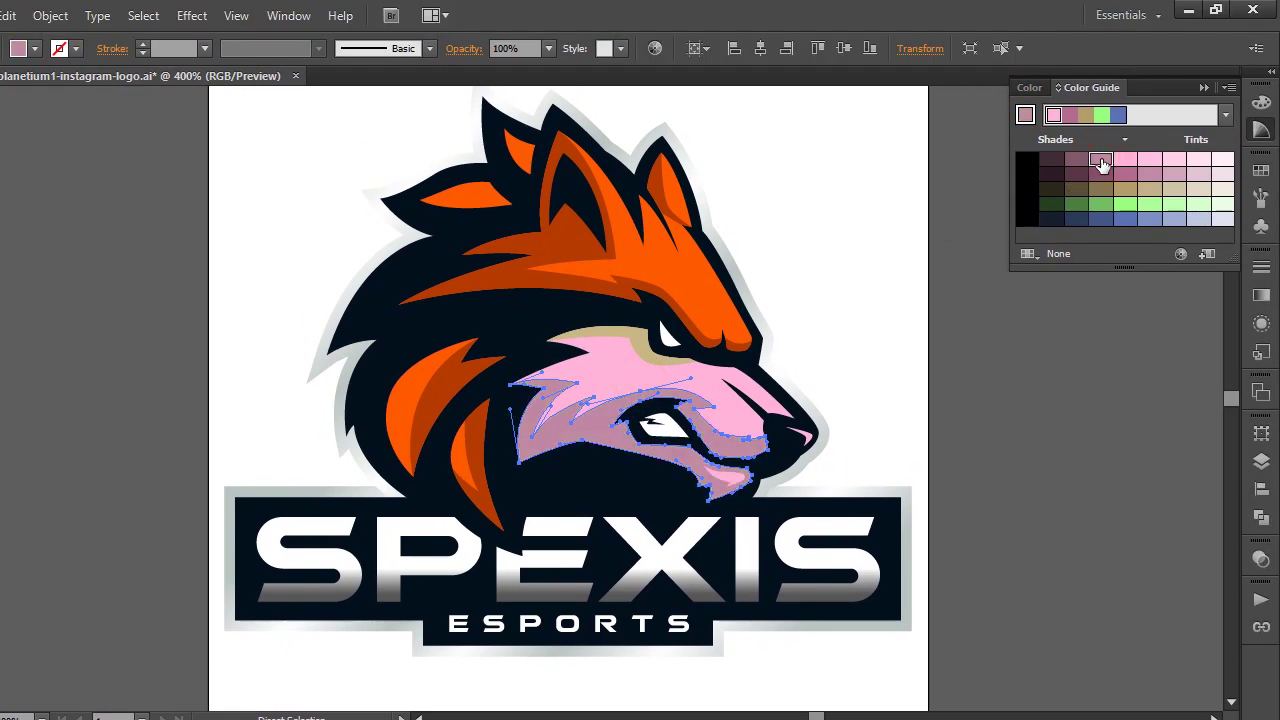
left_click(1125, 175)
left_click(1147, 177)
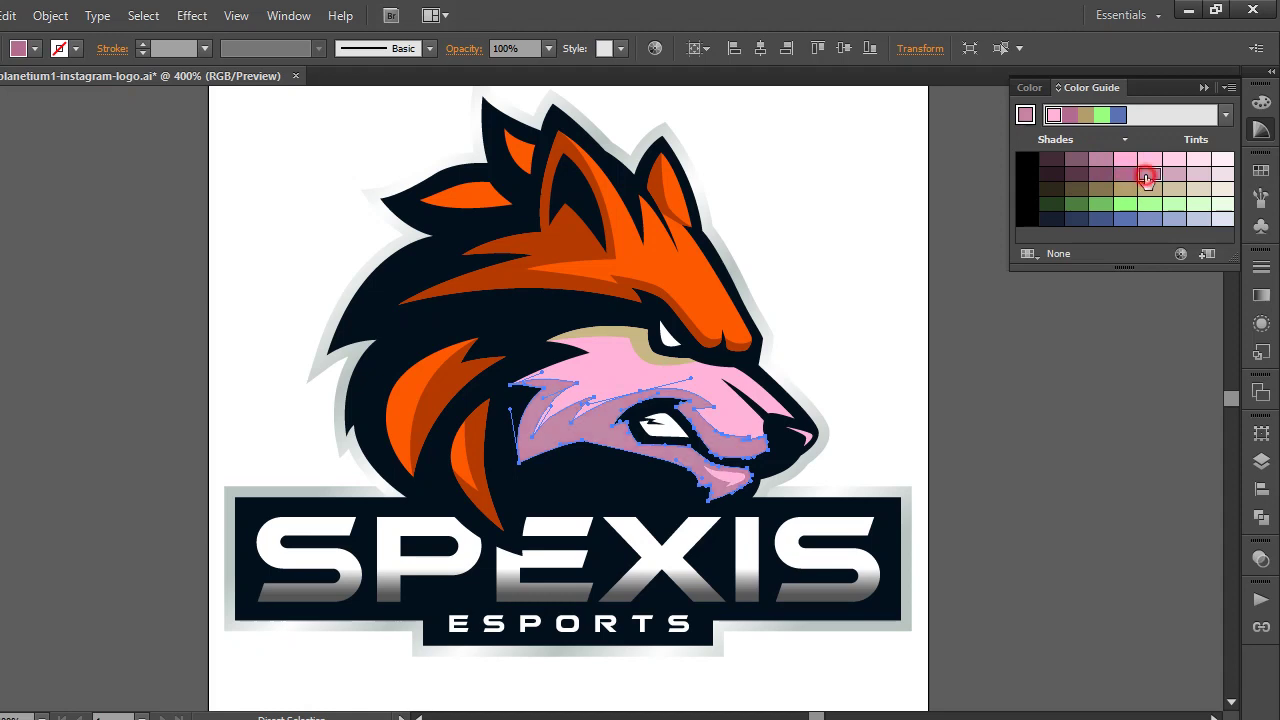
left_click(1128, 175)
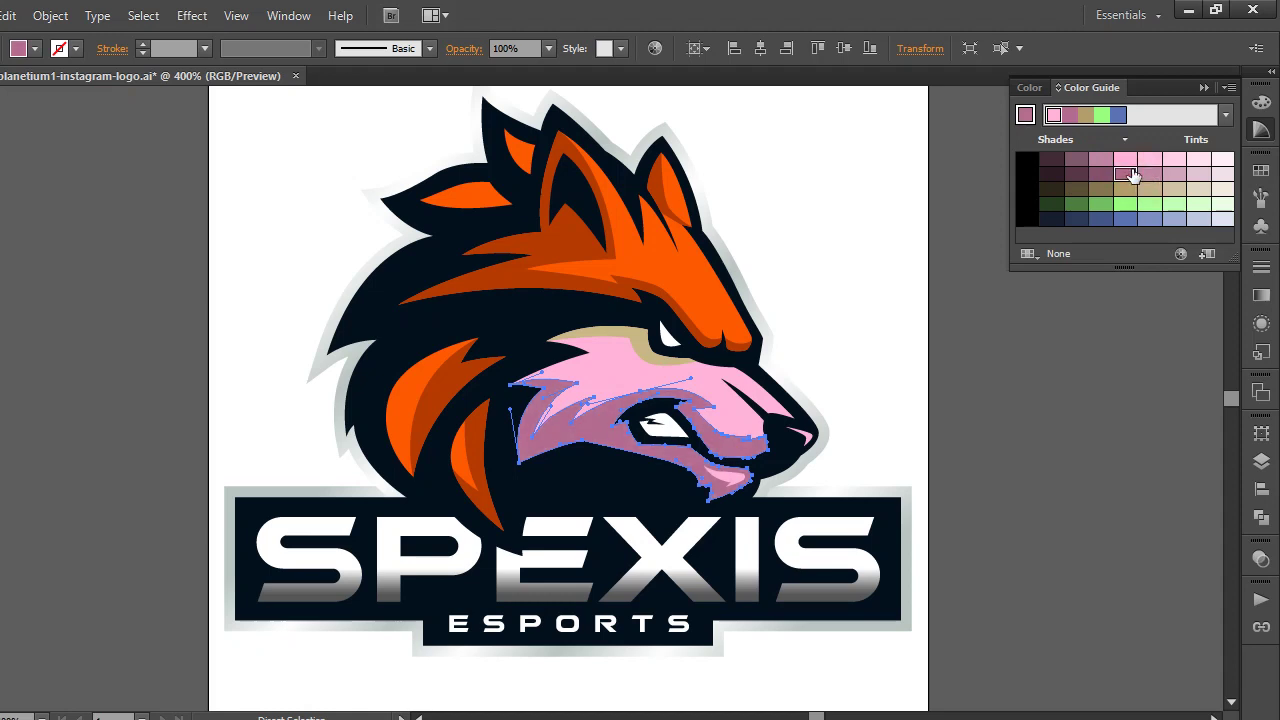
left_click(1148, 175)
left_click(852, 293)
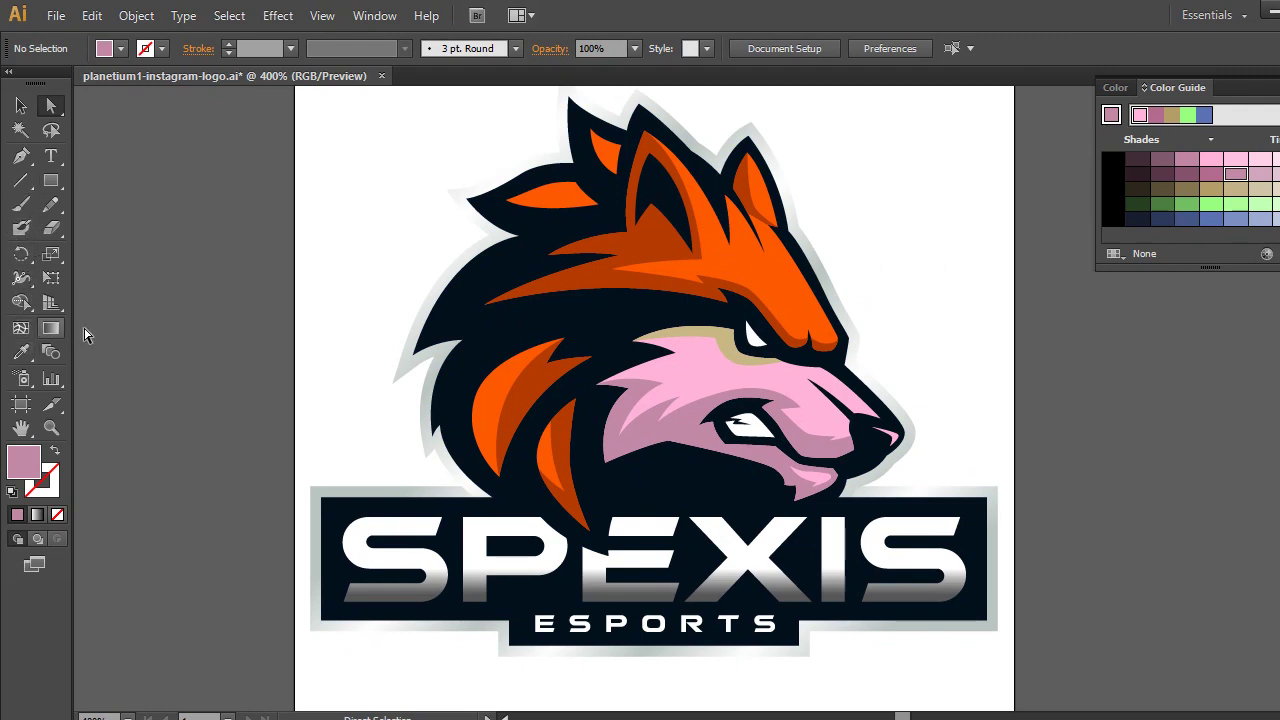
Step: Eyedrop a colour onto the pink face shape and deselect the artwork
key("i")
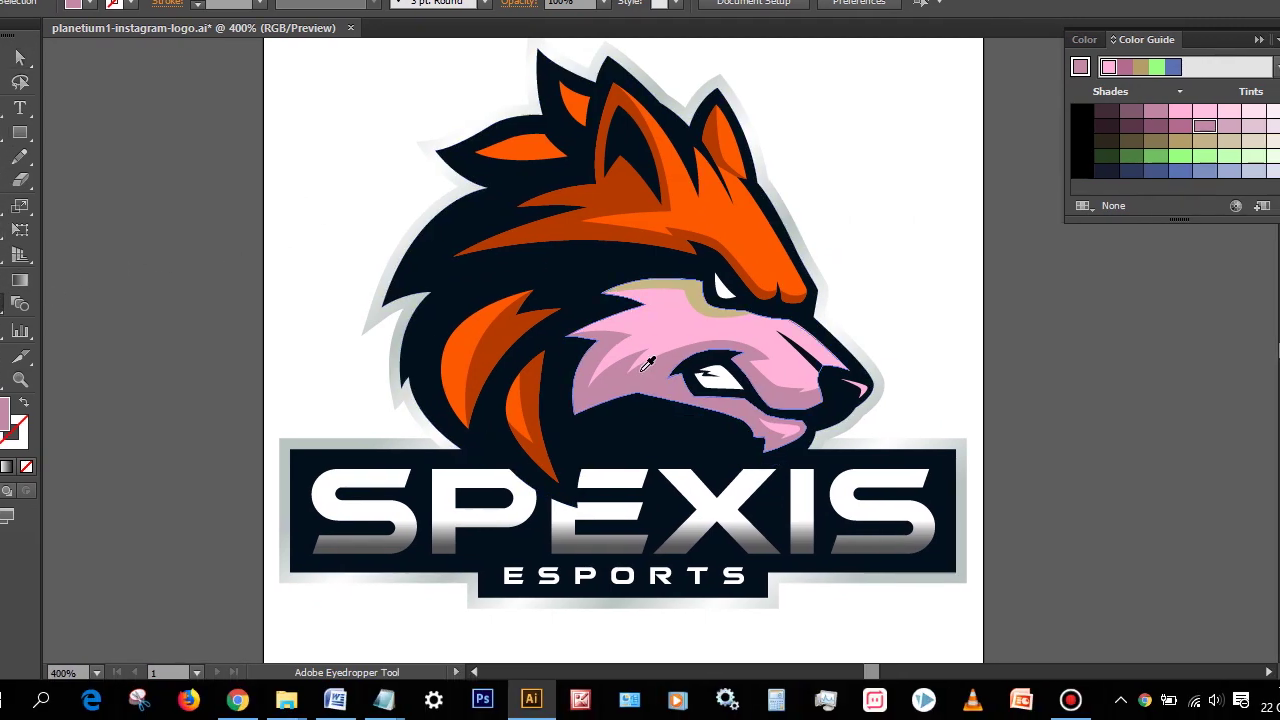
left_click(656, 352)
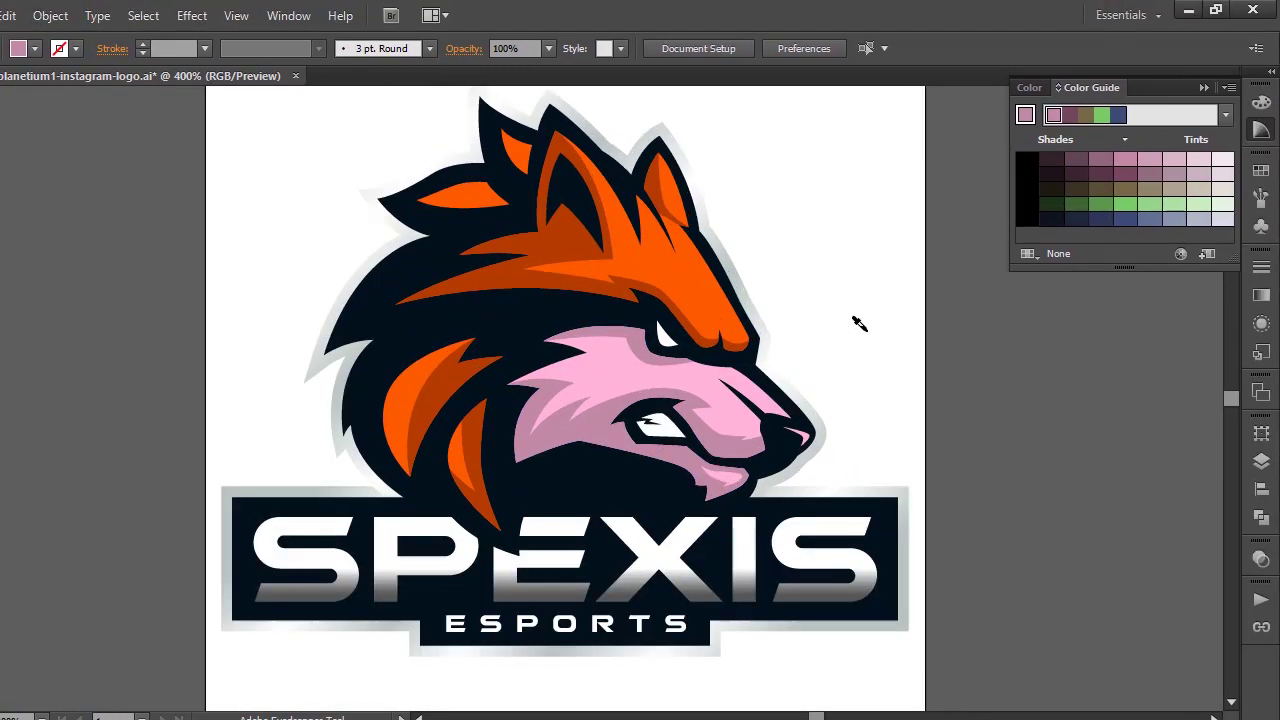
key("v")
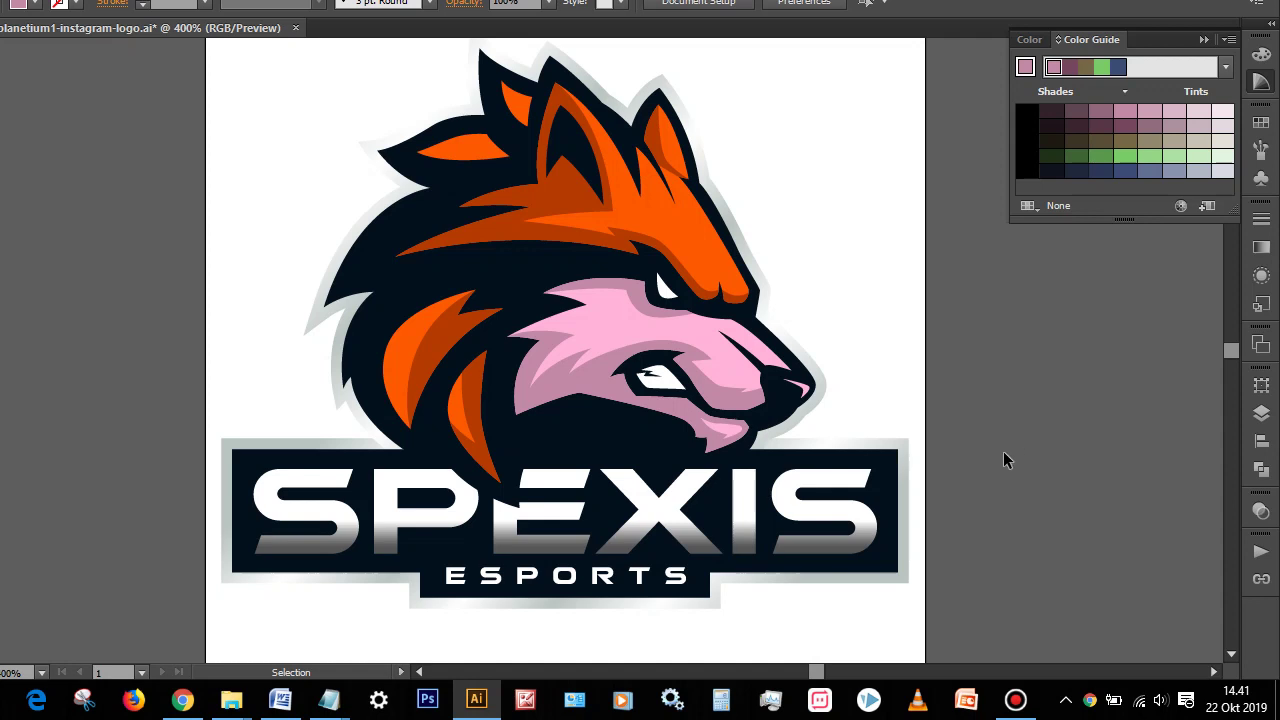
key("a")
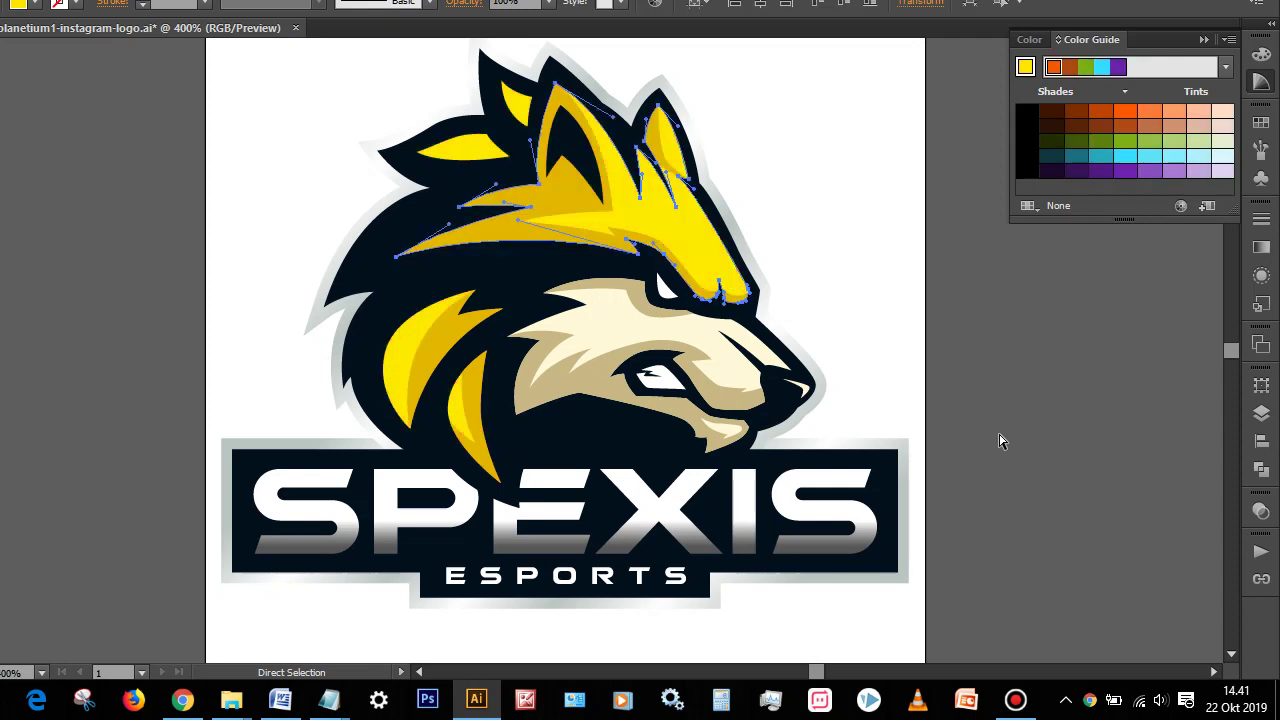
key("v")
left_click(1006, 363)
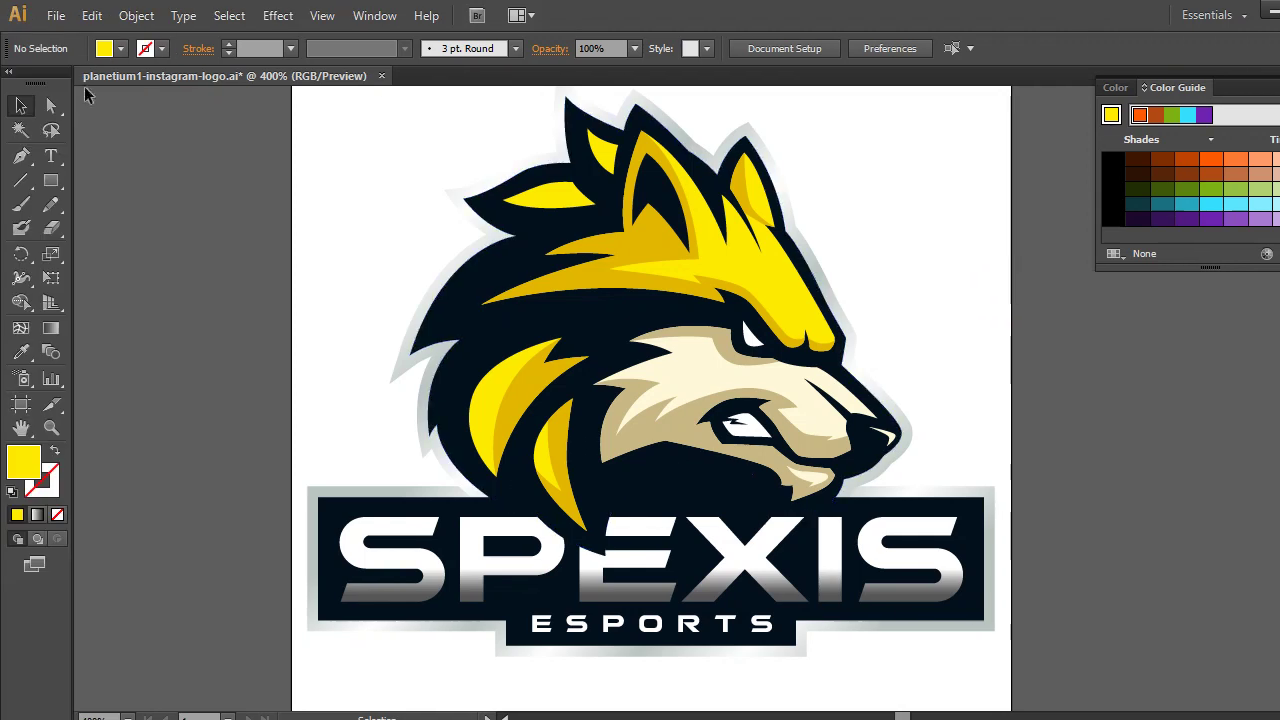
Step: Select all same-yellow fur shapes and lower green to 102 to make them orange
key("a")
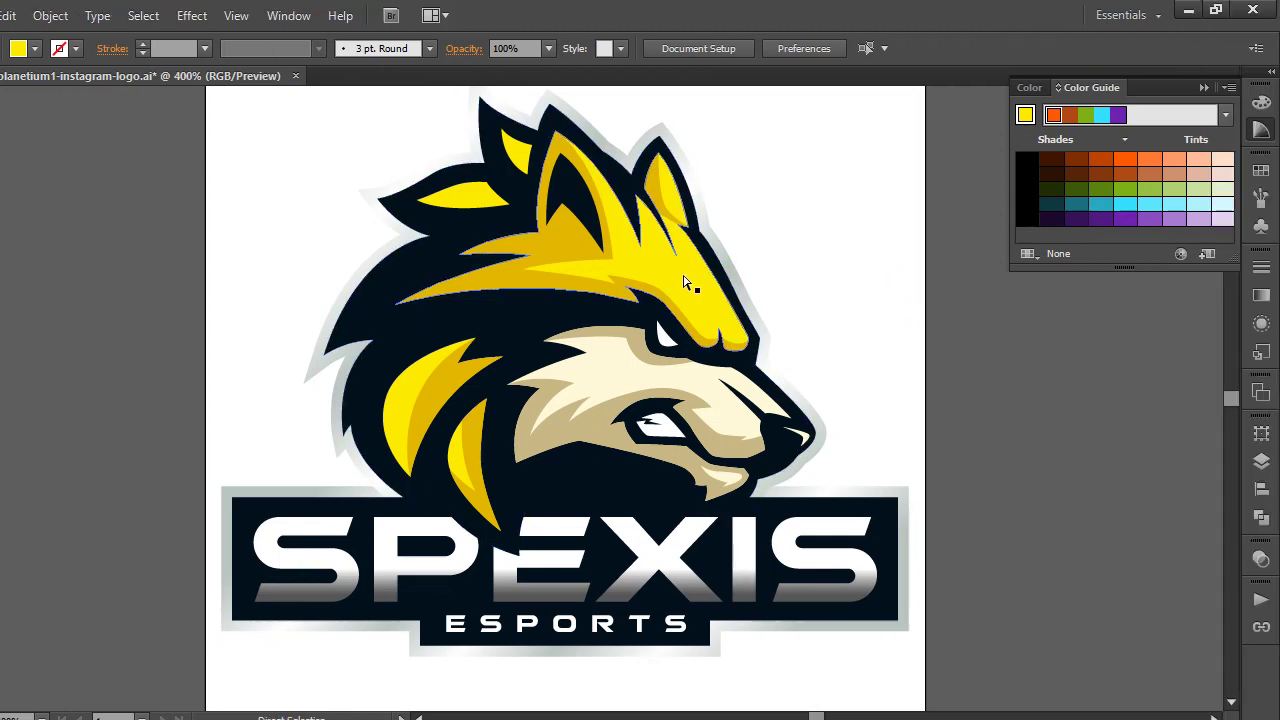
left_click(684, 282)
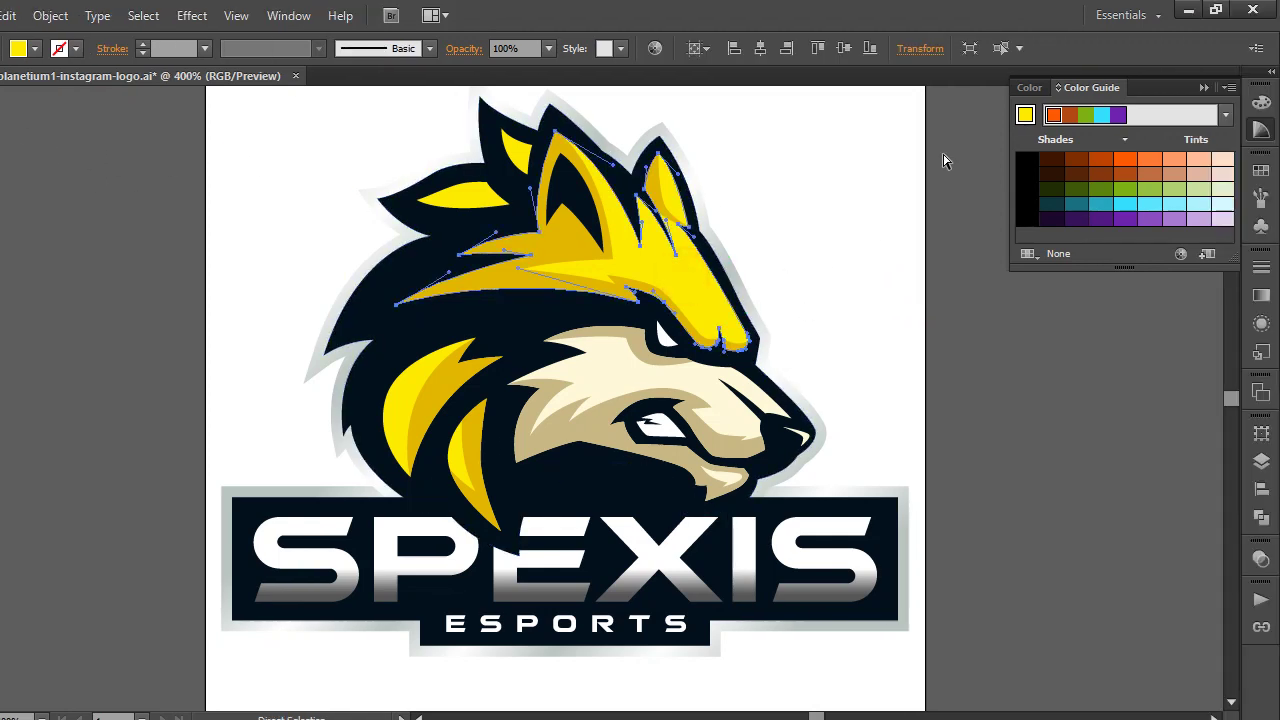
left_click(1003, 50)
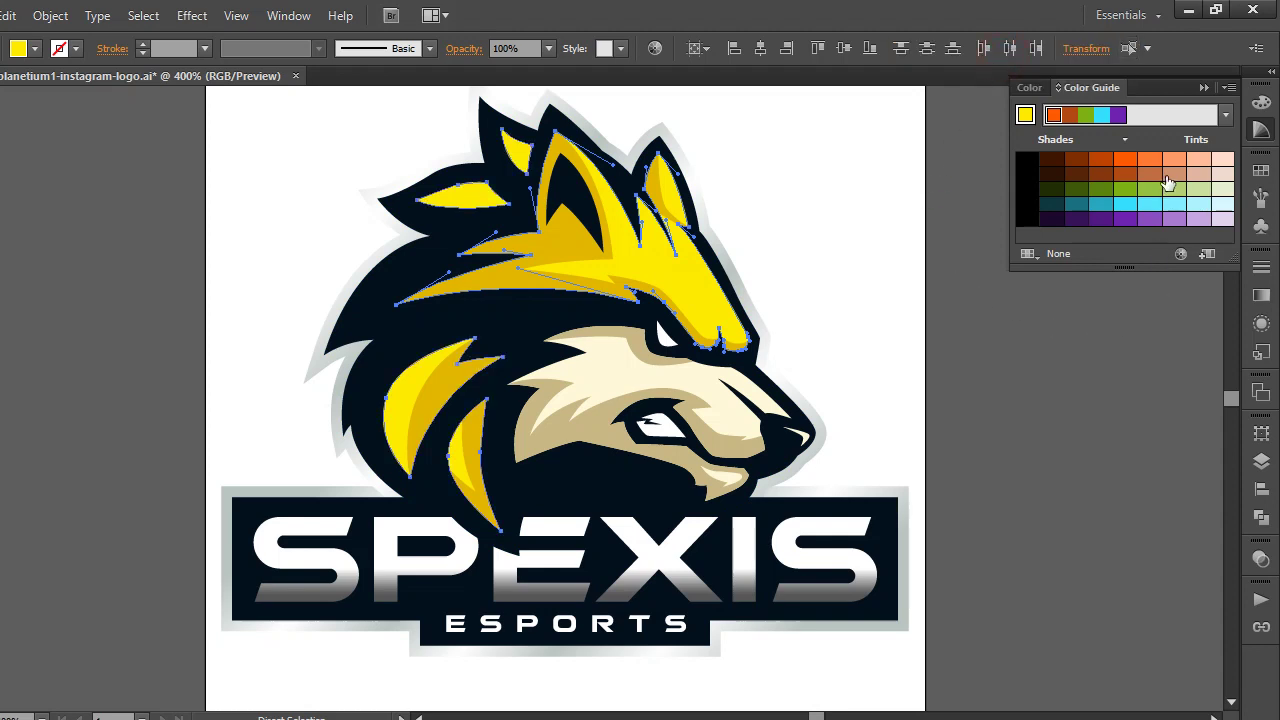
left_click(1261, 102)
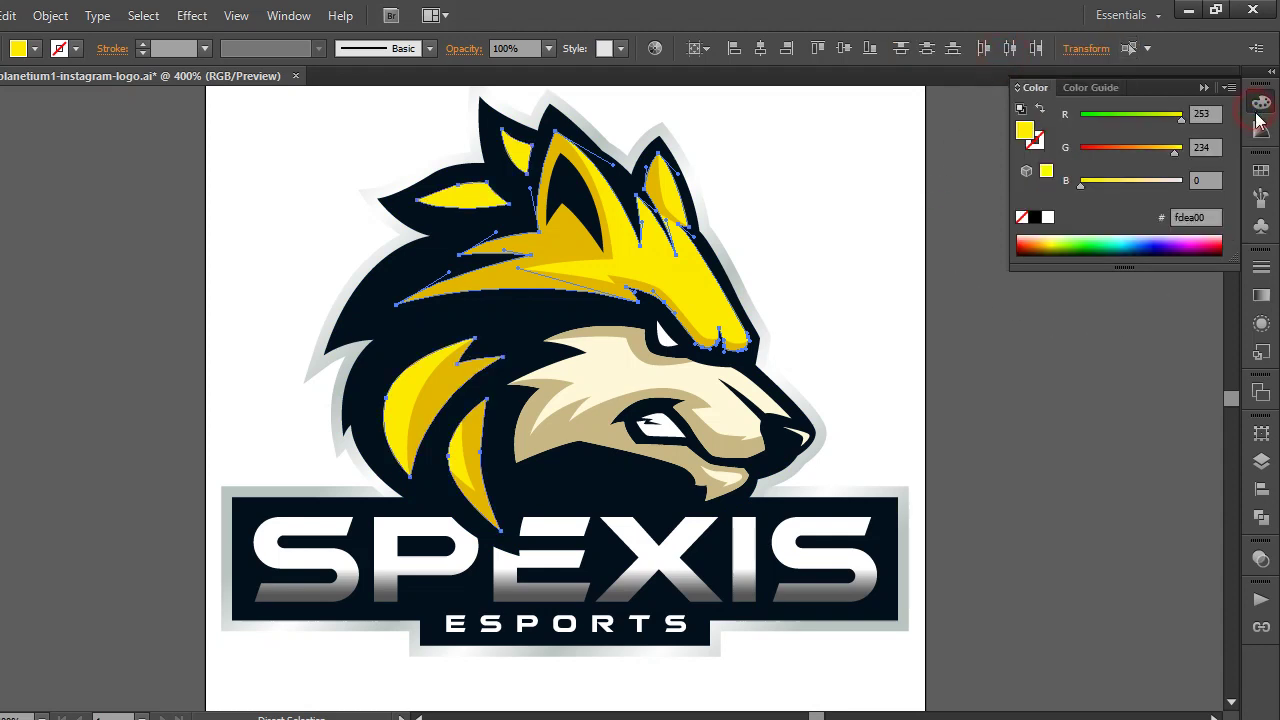
left_click(1261, 130)
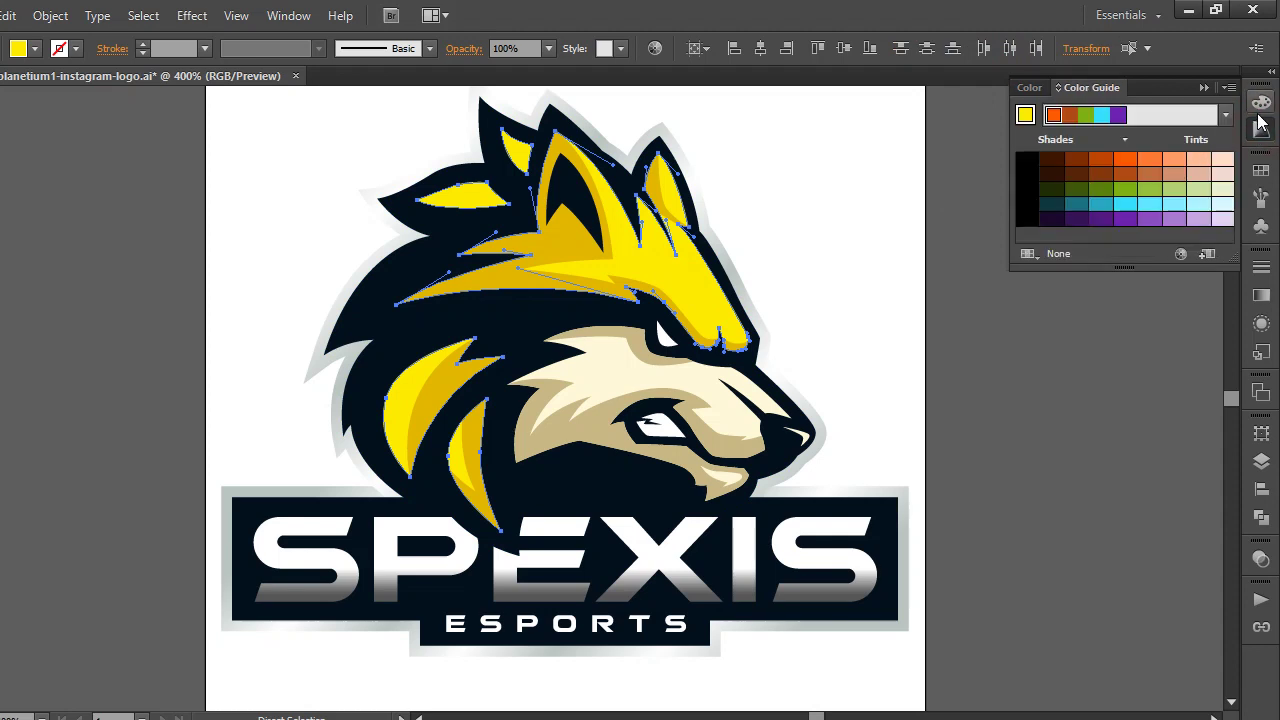
left_click(1258, 110)
left_click_drag(1176, 157, 1122, 160)
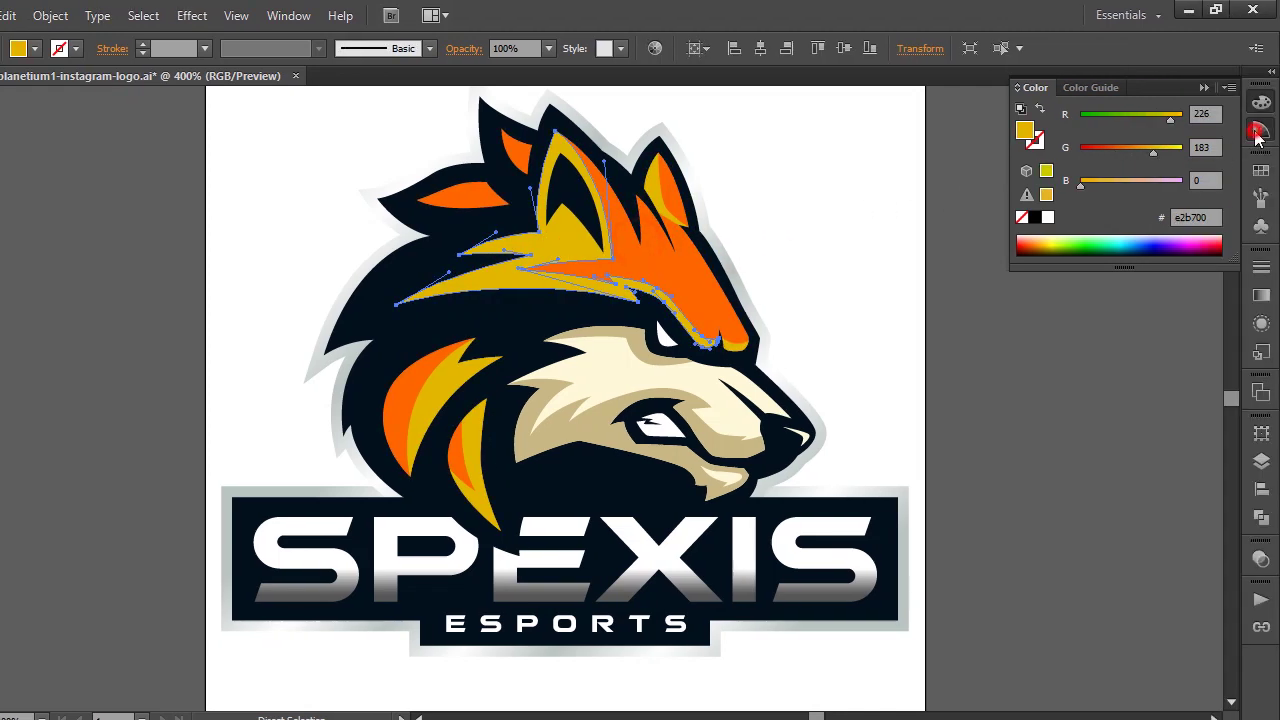
Step: Fill the remaining yellow shadow shapes with a dark orange Color Guide swatch
left_click(1261, 130)
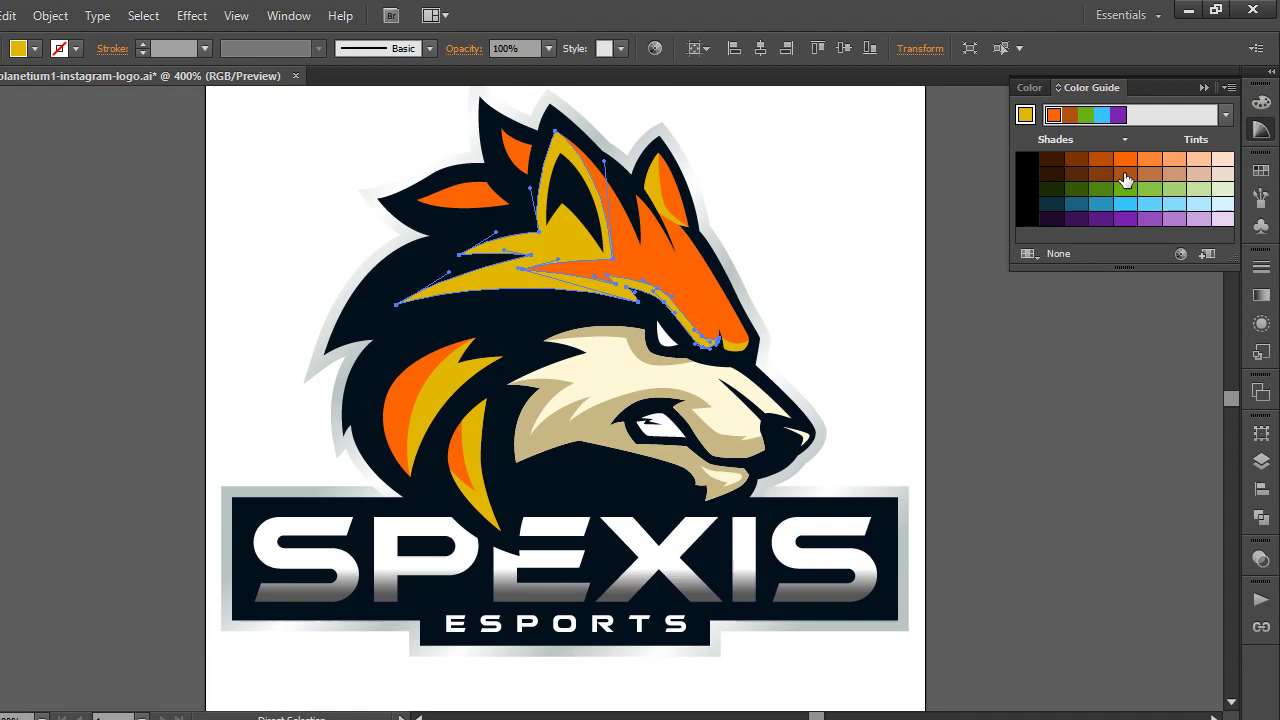
left_click(1001, 48)
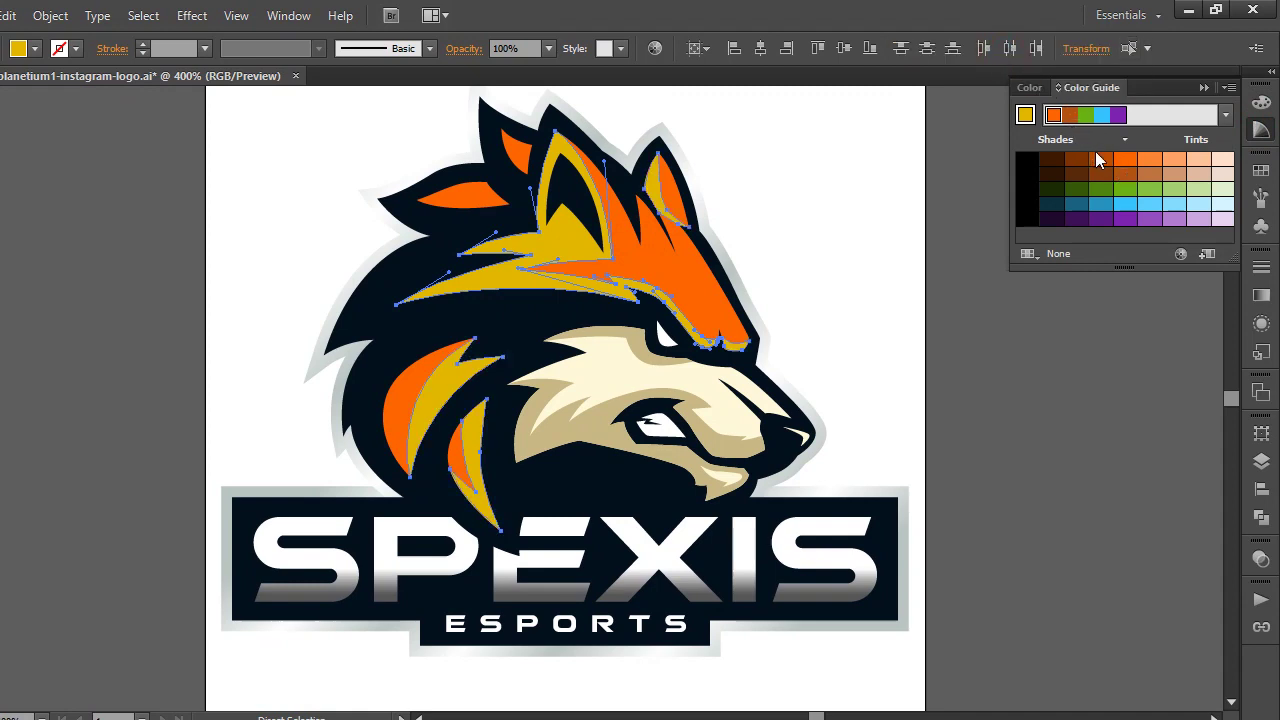
left_click(1127, 176)
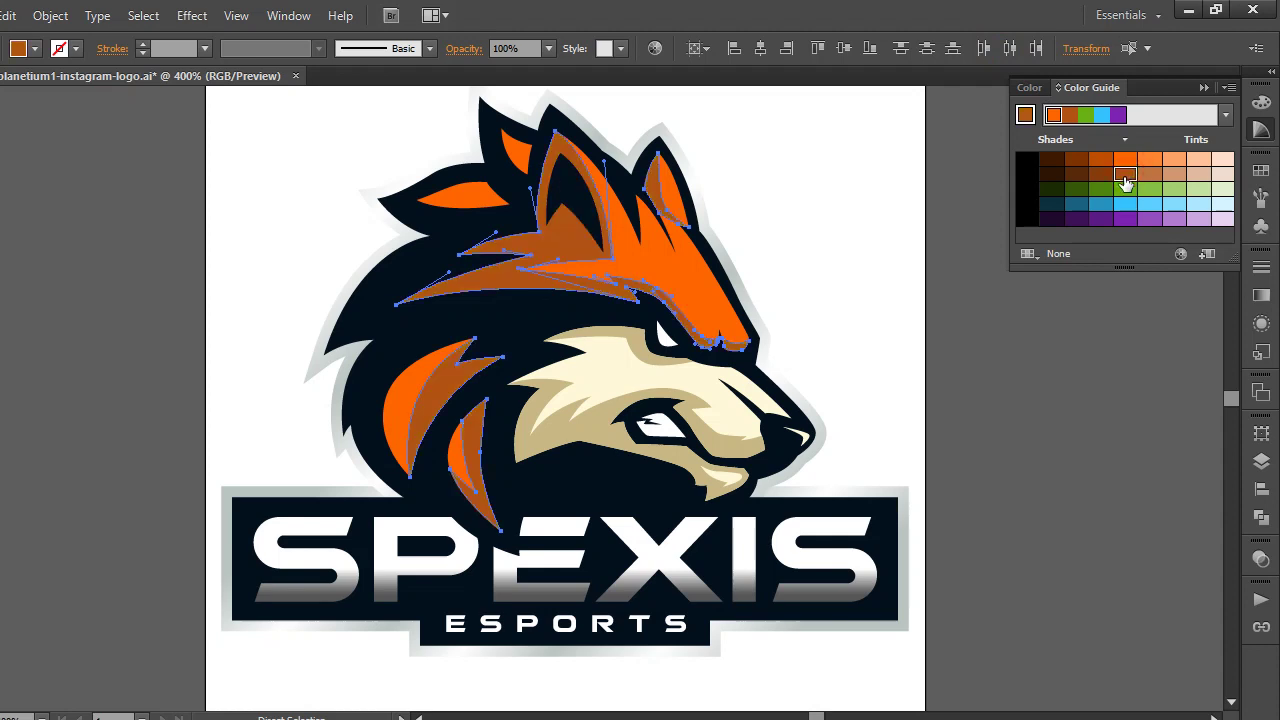
left_click(798, 258)
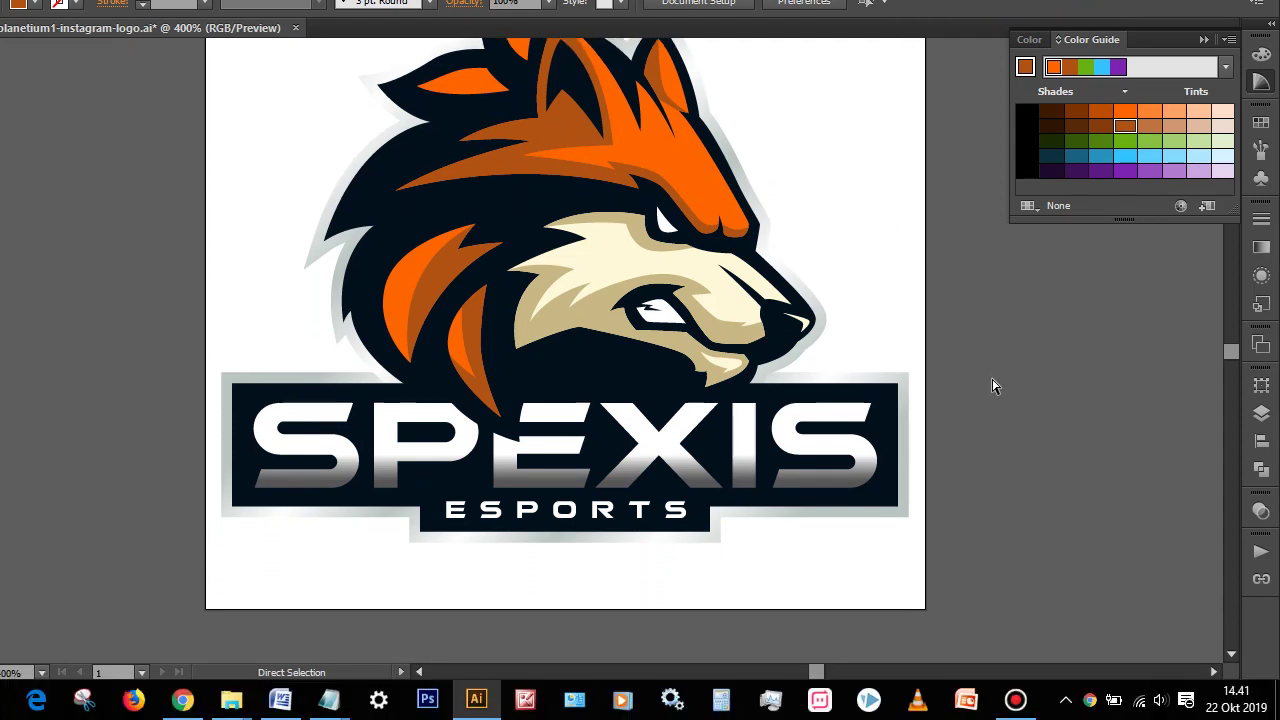
Step: Give the last S of SPEXIS a gradient with a dark purple bottom stop
scroll(994, 392, "down", 1)
left_click(853, 428)
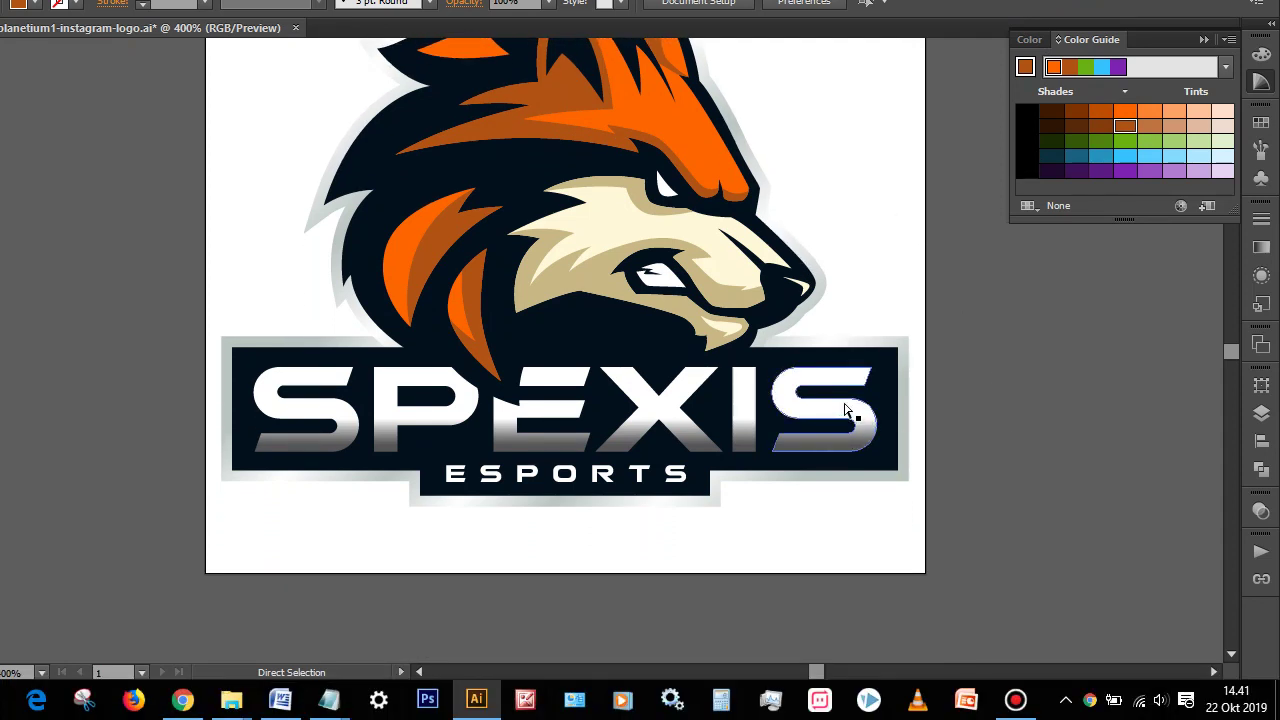
left_click(1261, 102)
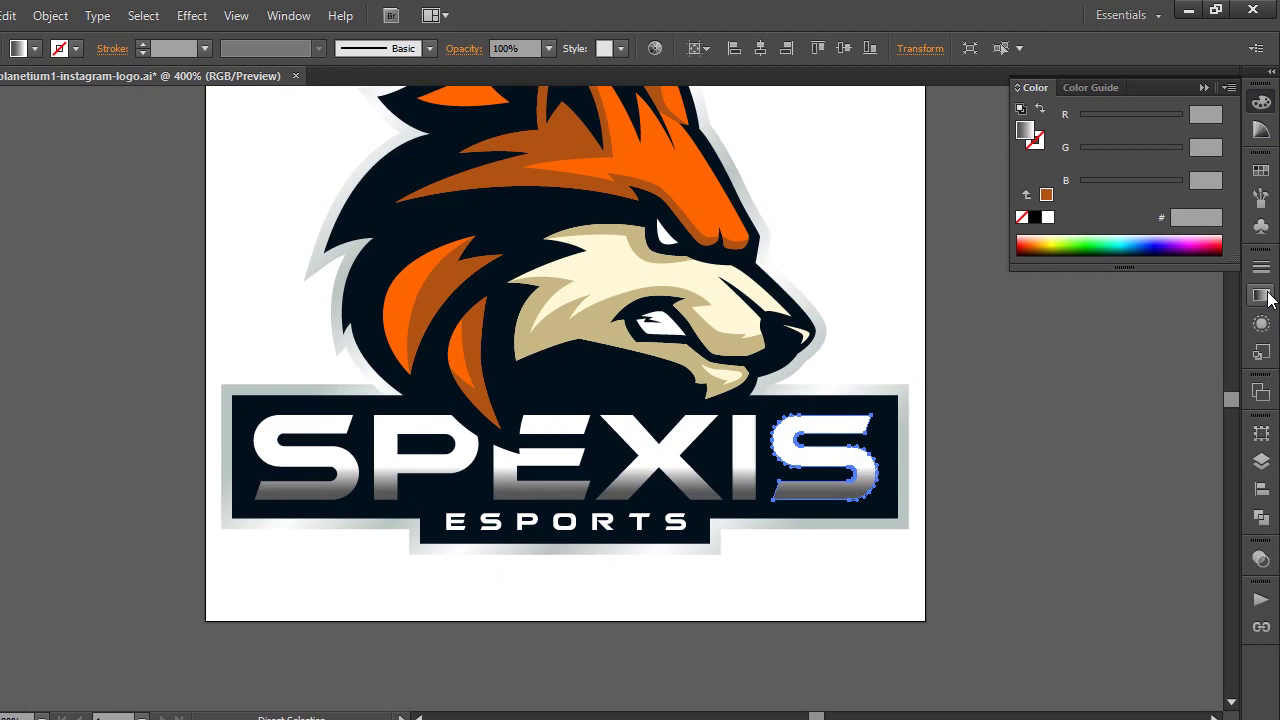
left_click(1261, 247)
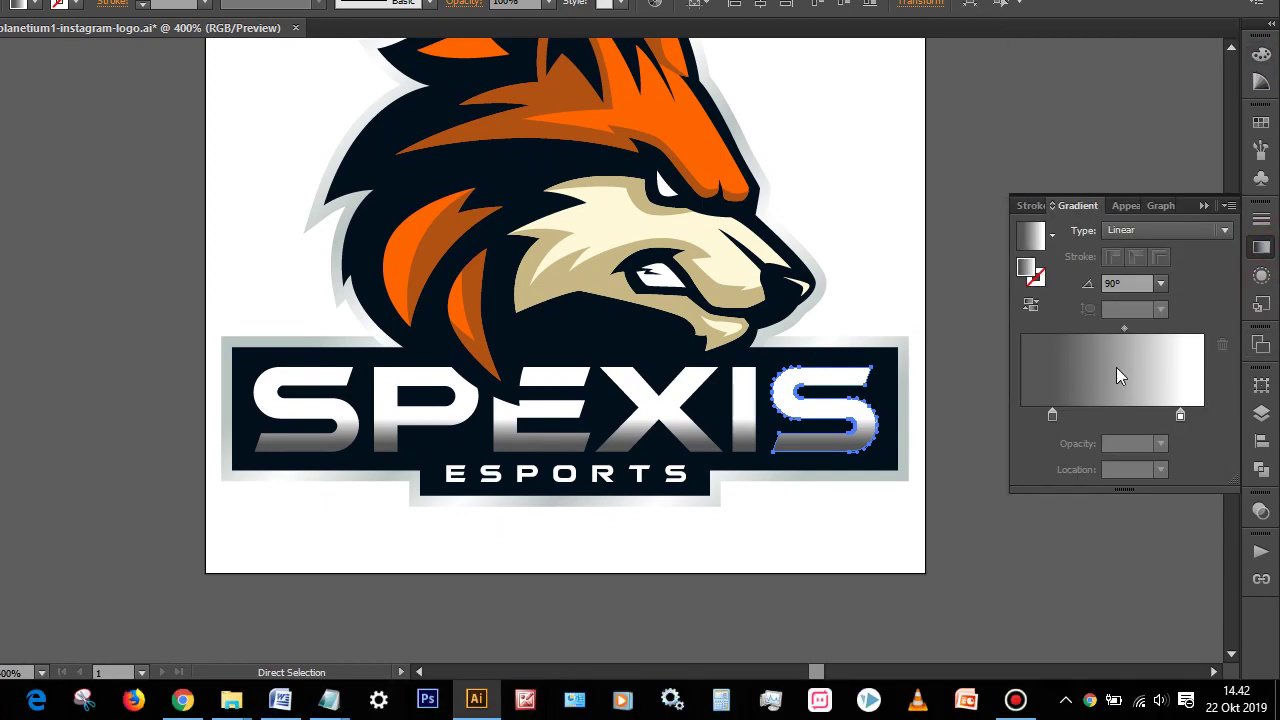
double_click(1052, 416)
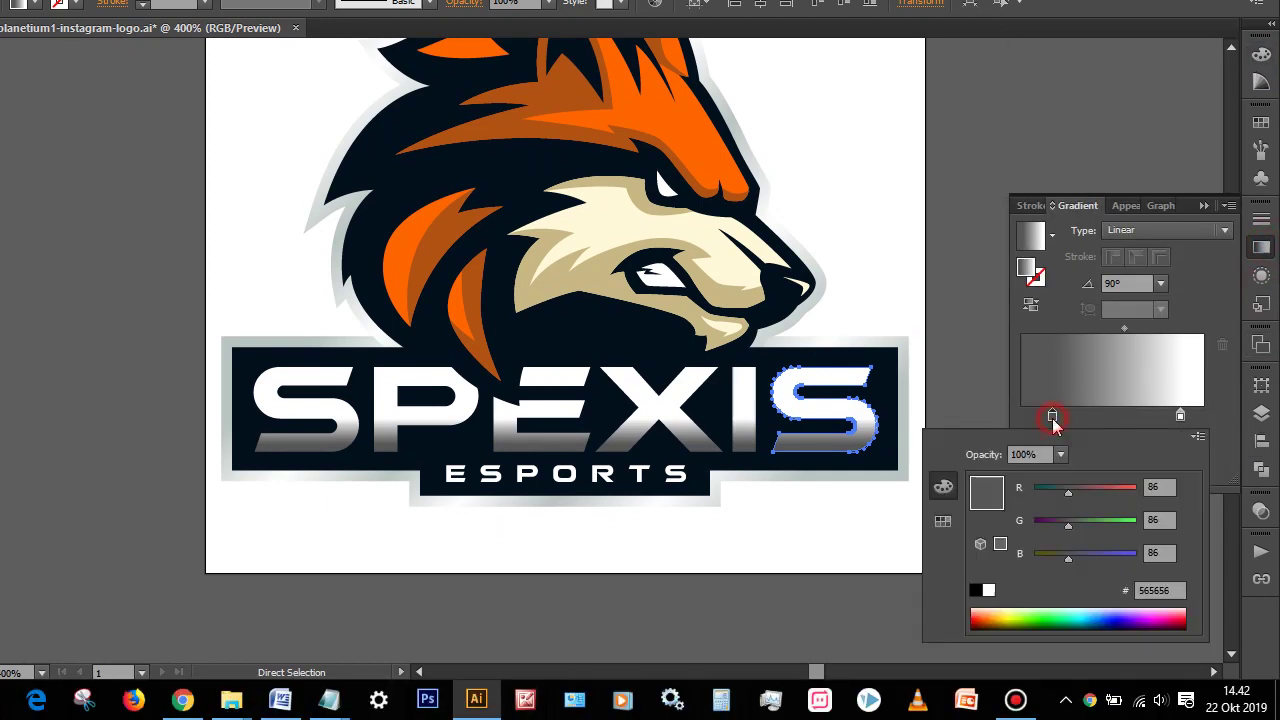
mouse_move(1069, 527)
left_mouse_down()
mouse_move(1108, 527)
mouse_move(1051, 530)
left_mouse_up()
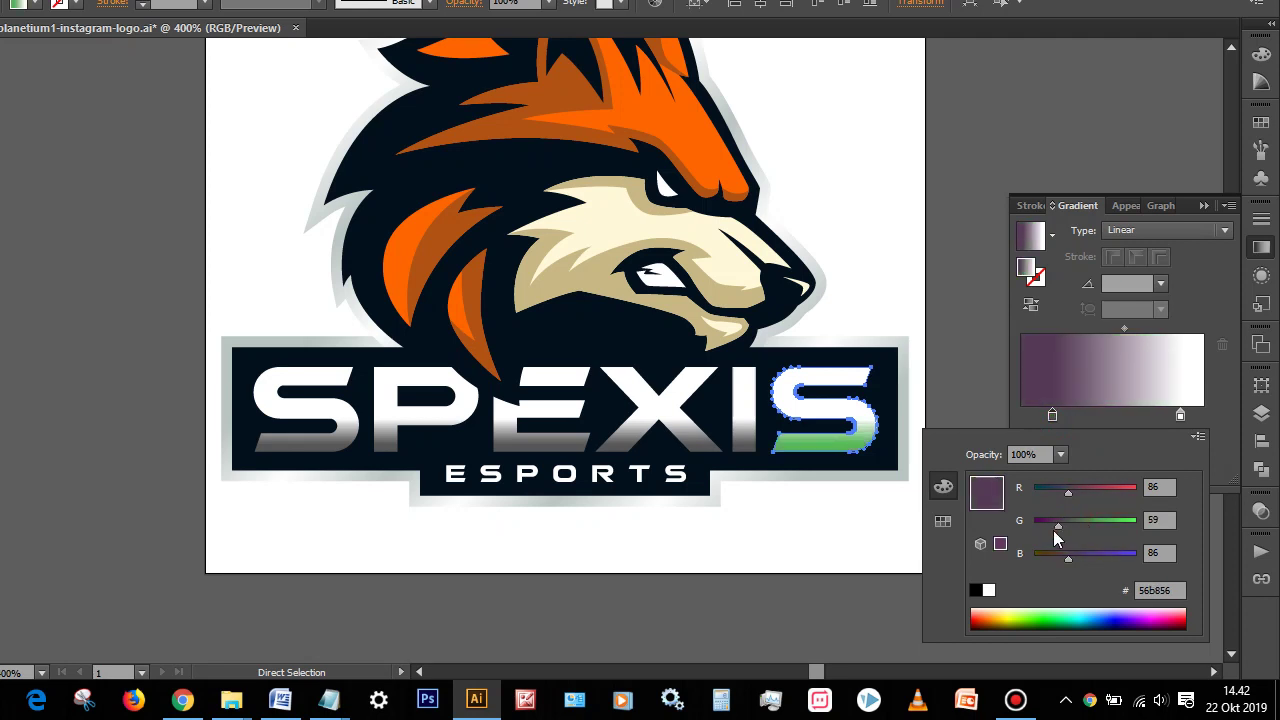
Step: Set the gradient's top stop to light blue in RGB mode
double_click(1181, 415)
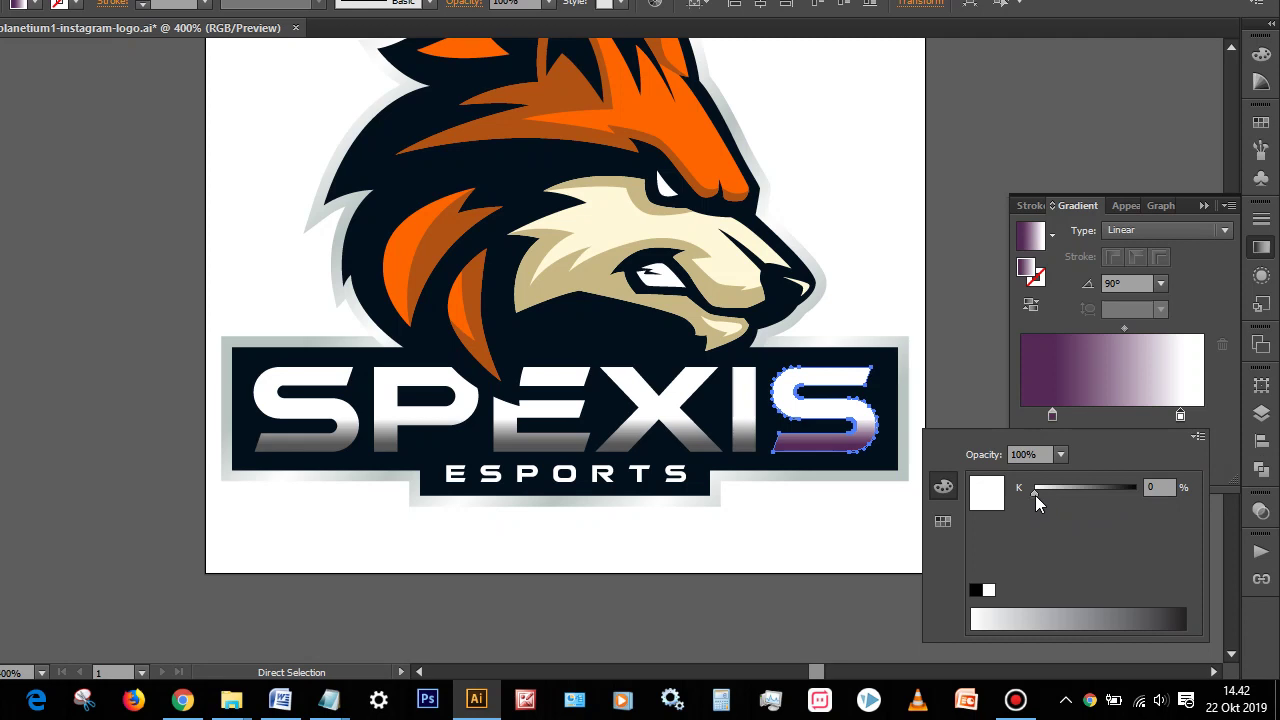
left_click(1199, 438)
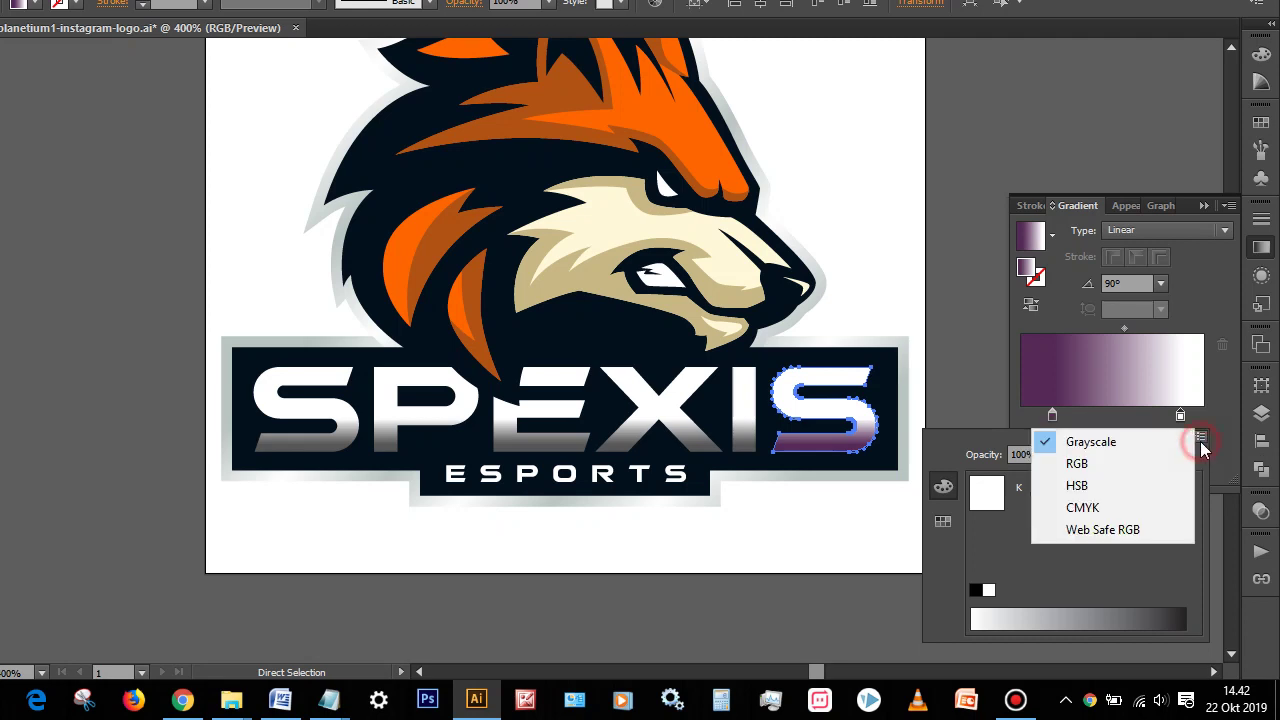
left_click(1139, 467)
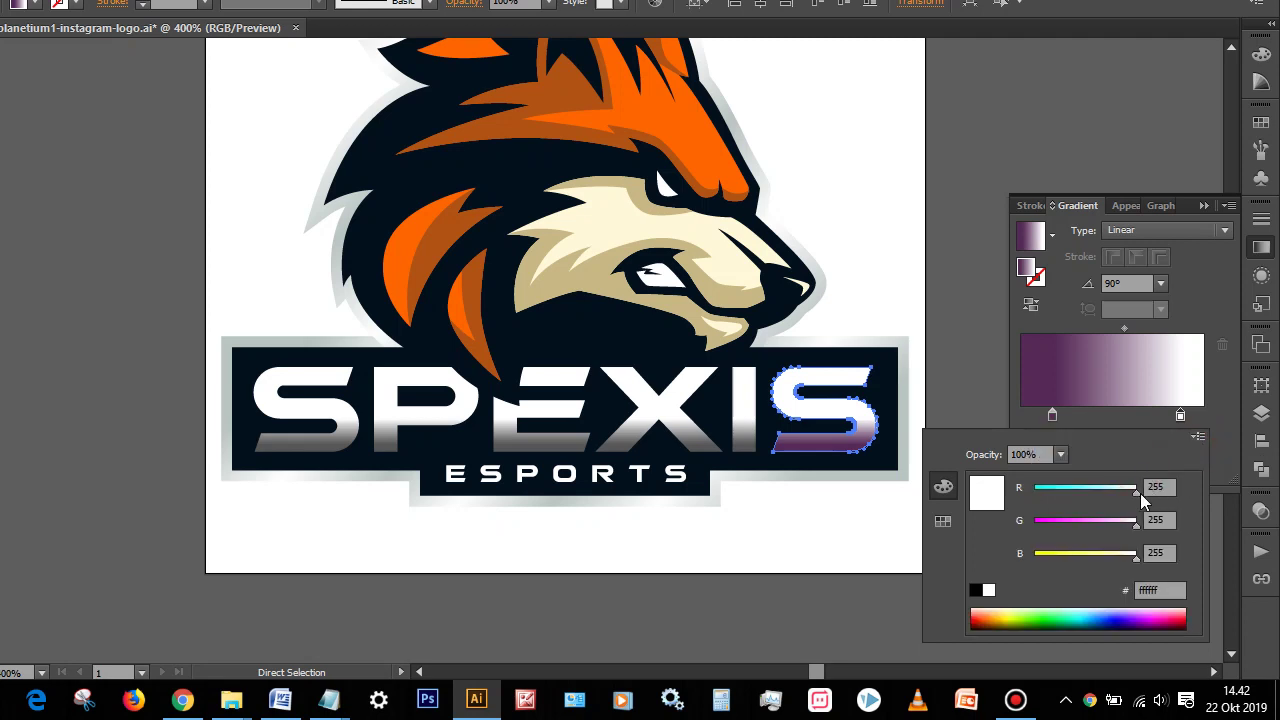
mouse_move(1136, 492)
left_mouse_down()
mouse_move(1079, 492)
mouse_move(1087, 500)
left_mouse_up()
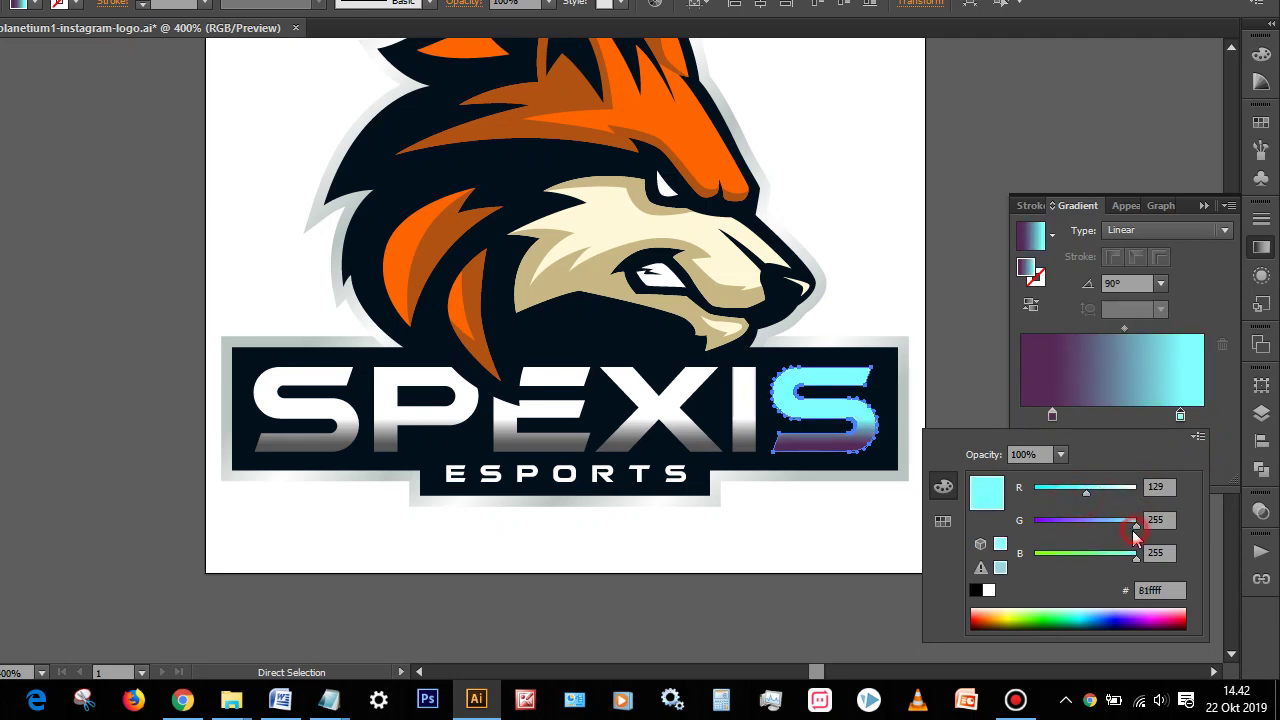
left_click_drag(1137, 527, 1101, 526)
left_click(977, 387)
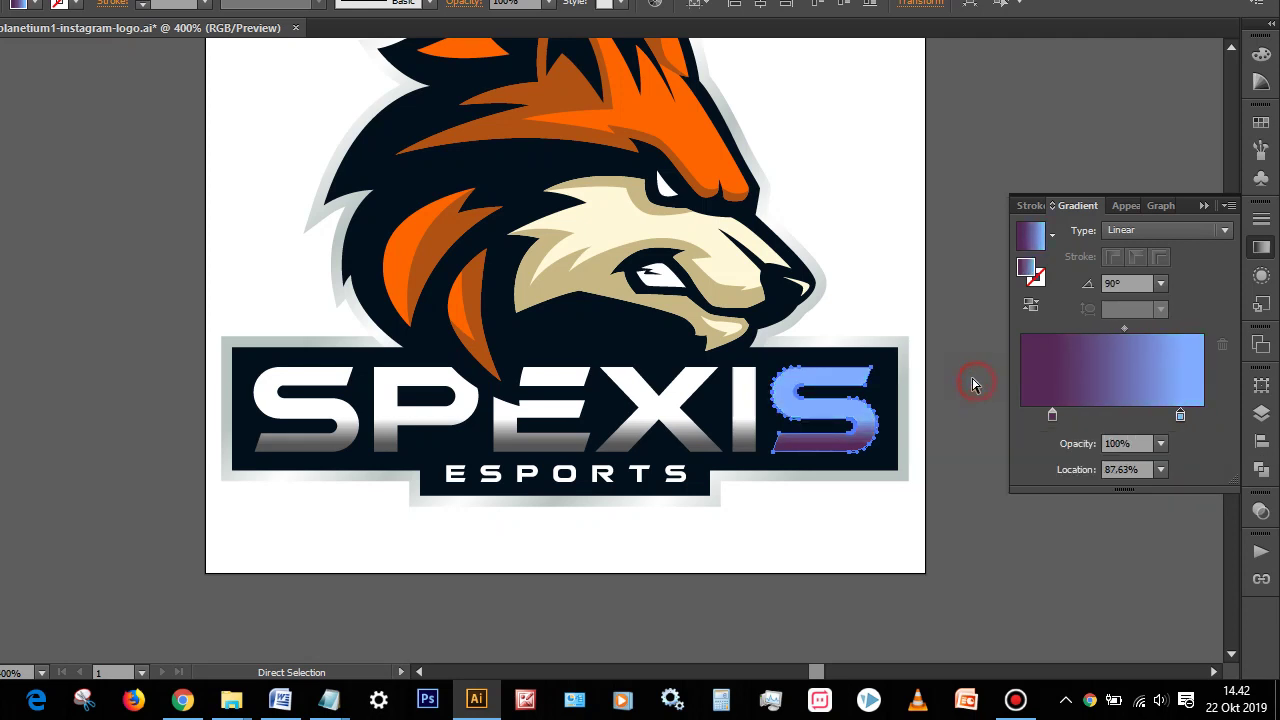
left_click(972, 384)
key("i")
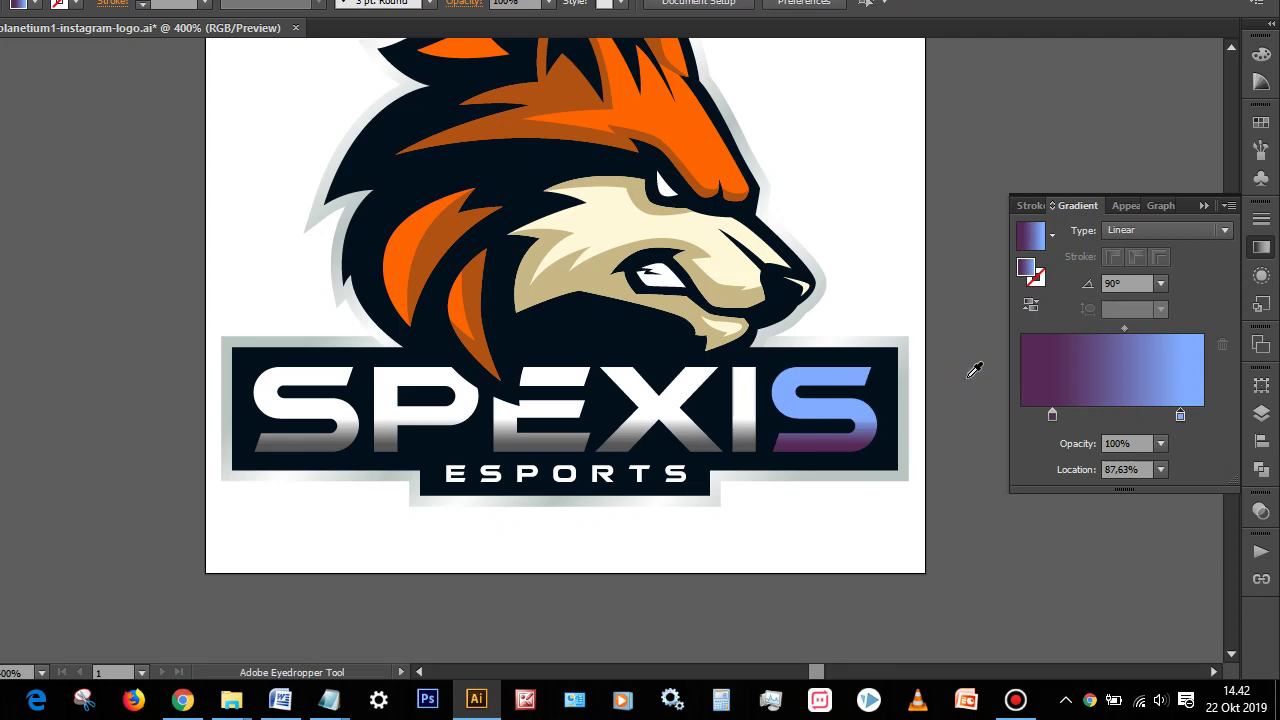
Step: Eyedrop the purple-blue gradient from the last S onto I, X, E, P and the first S
left_click(847, 377)
left_click(744, 375, "alt")
left_click(700, 384, "alt")
left_click(560, 380, "alt")
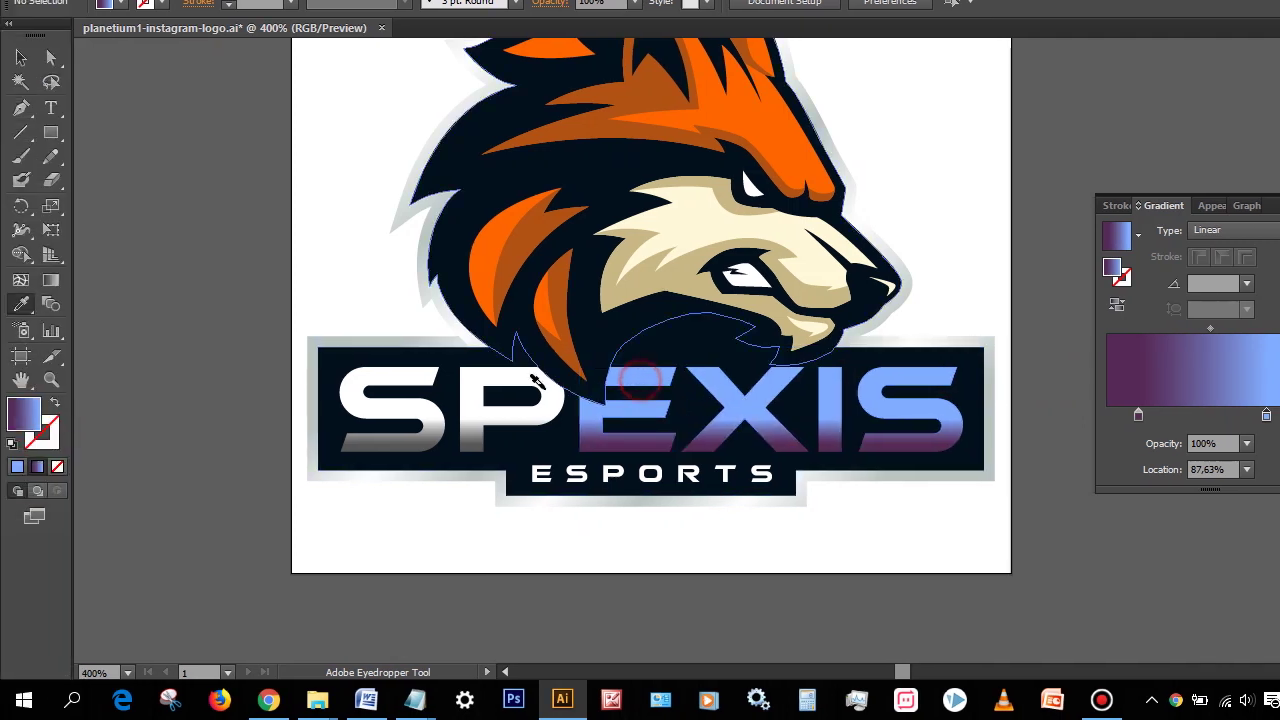
left_click(497, 372, "alt")
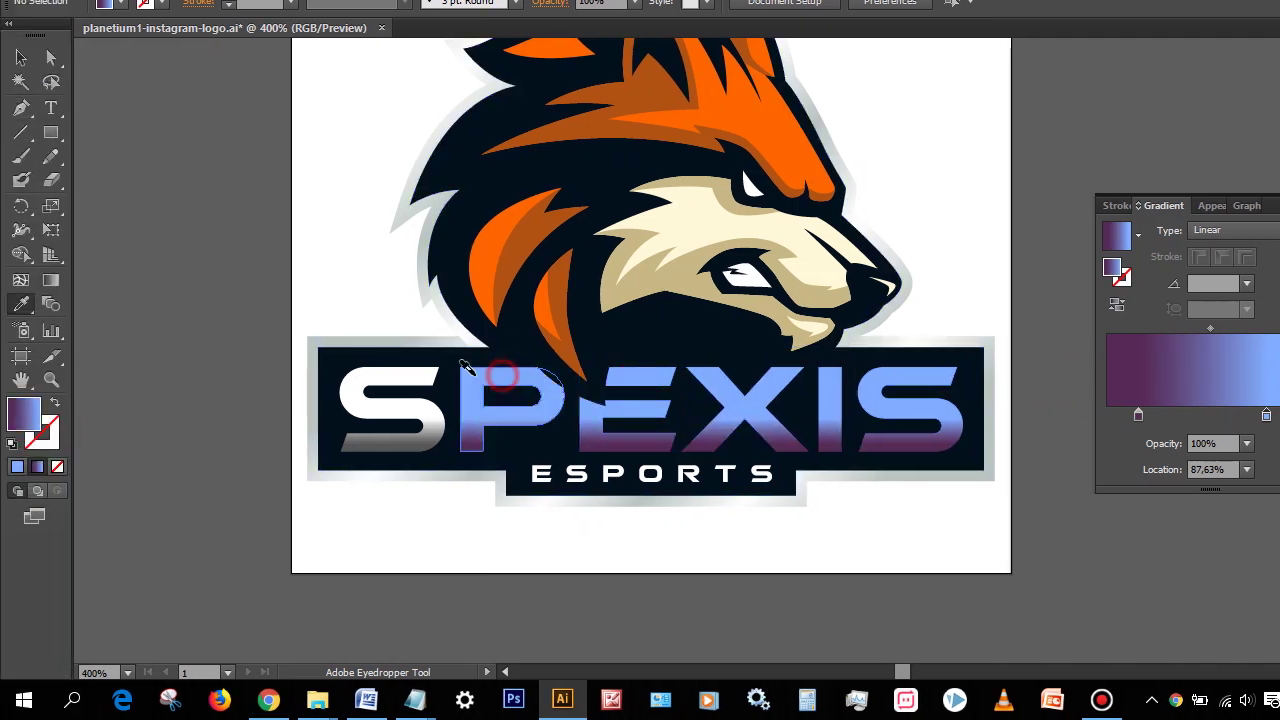
left_click(385, 385, "alt")
key("v")
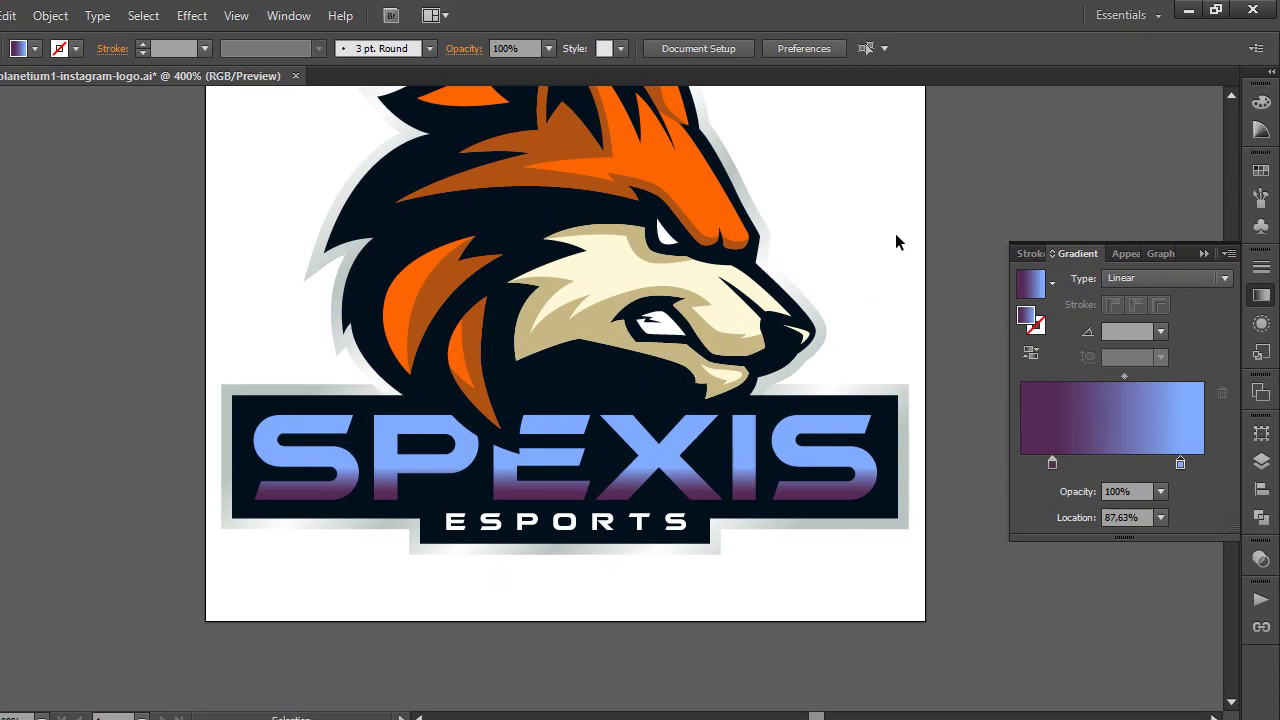
left_click(896, 236)
Step: Select all SPEXIS letters and change the gradient's bottom stop to crimson cc2a56
key("a")
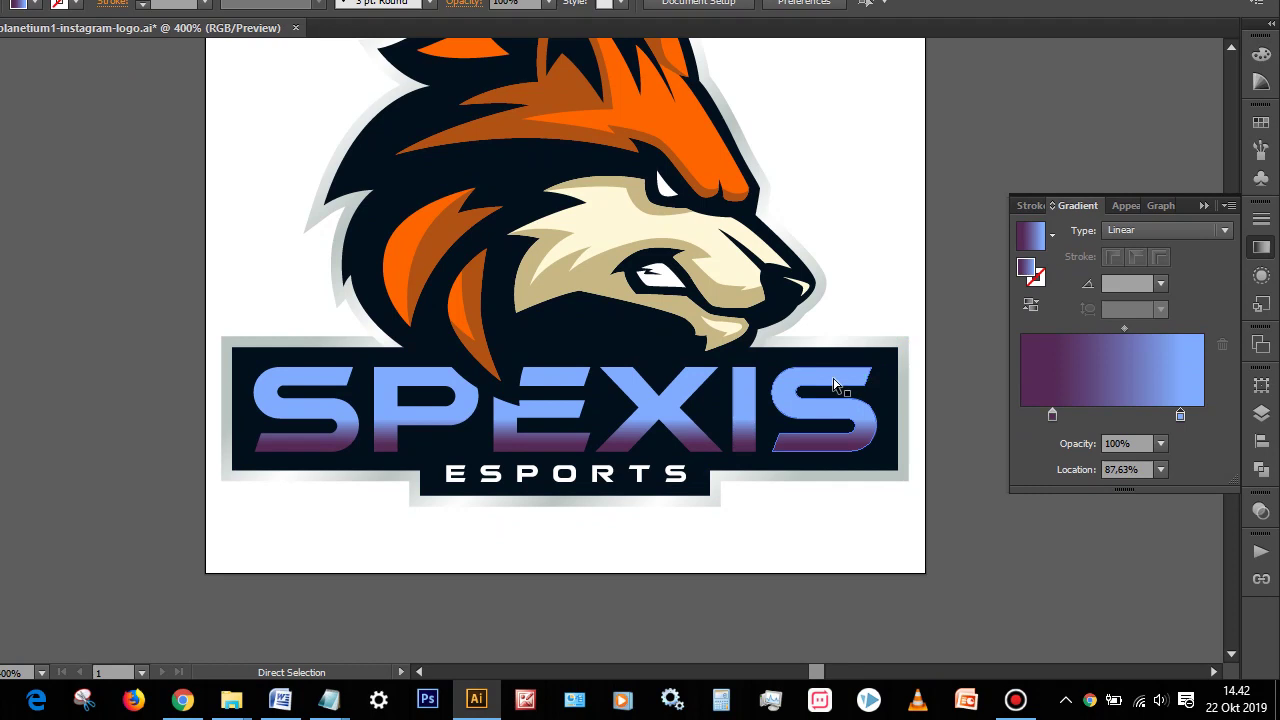
left_click(835, 385)
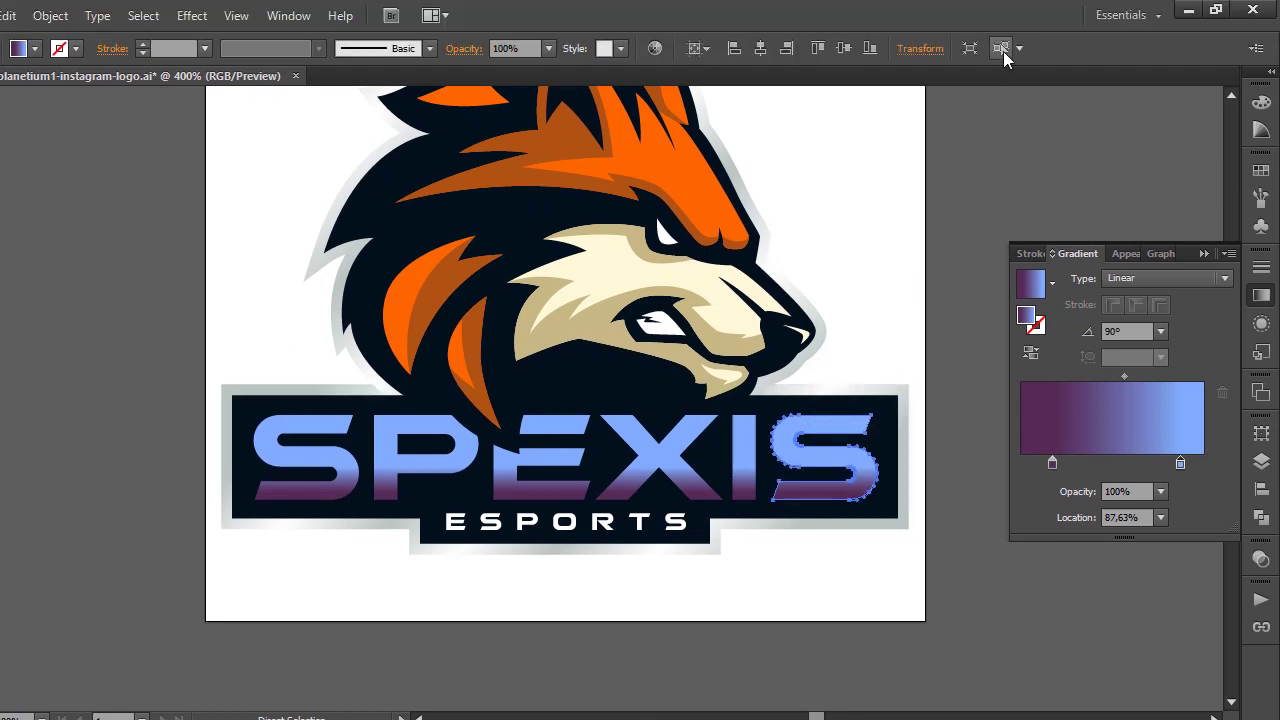
left_click(1004, 56)
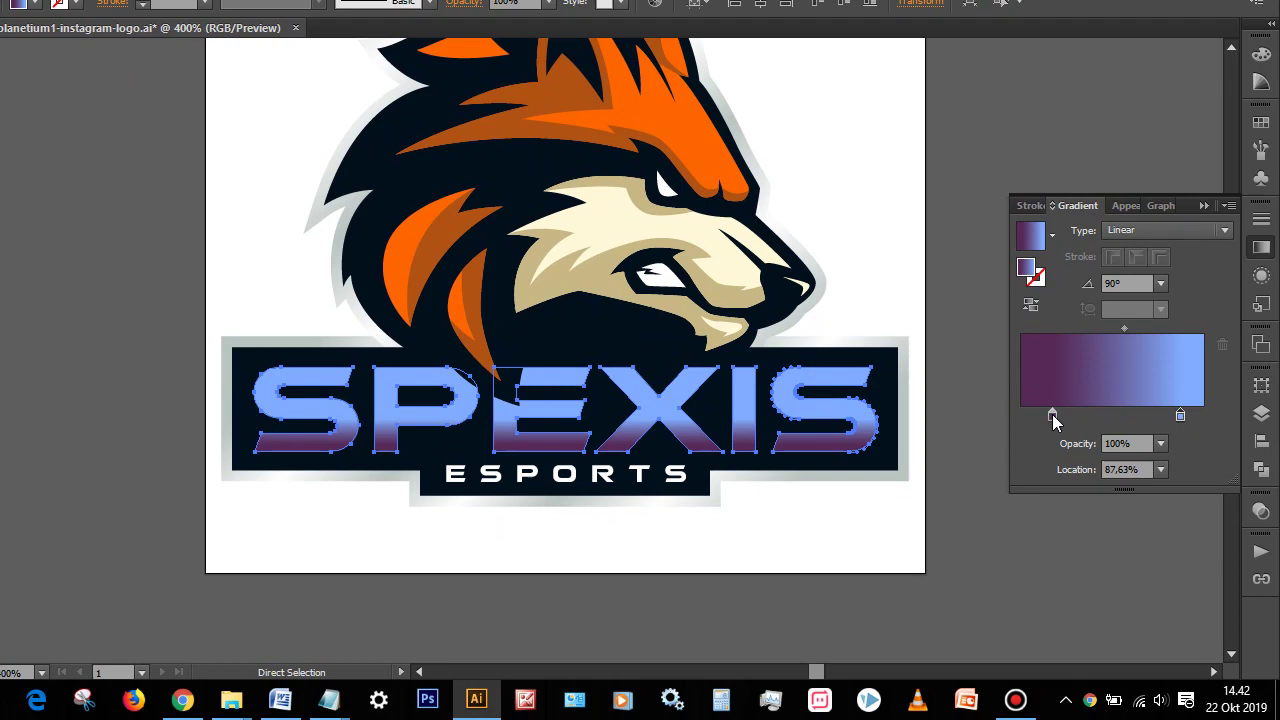
double_click(1052, 414)
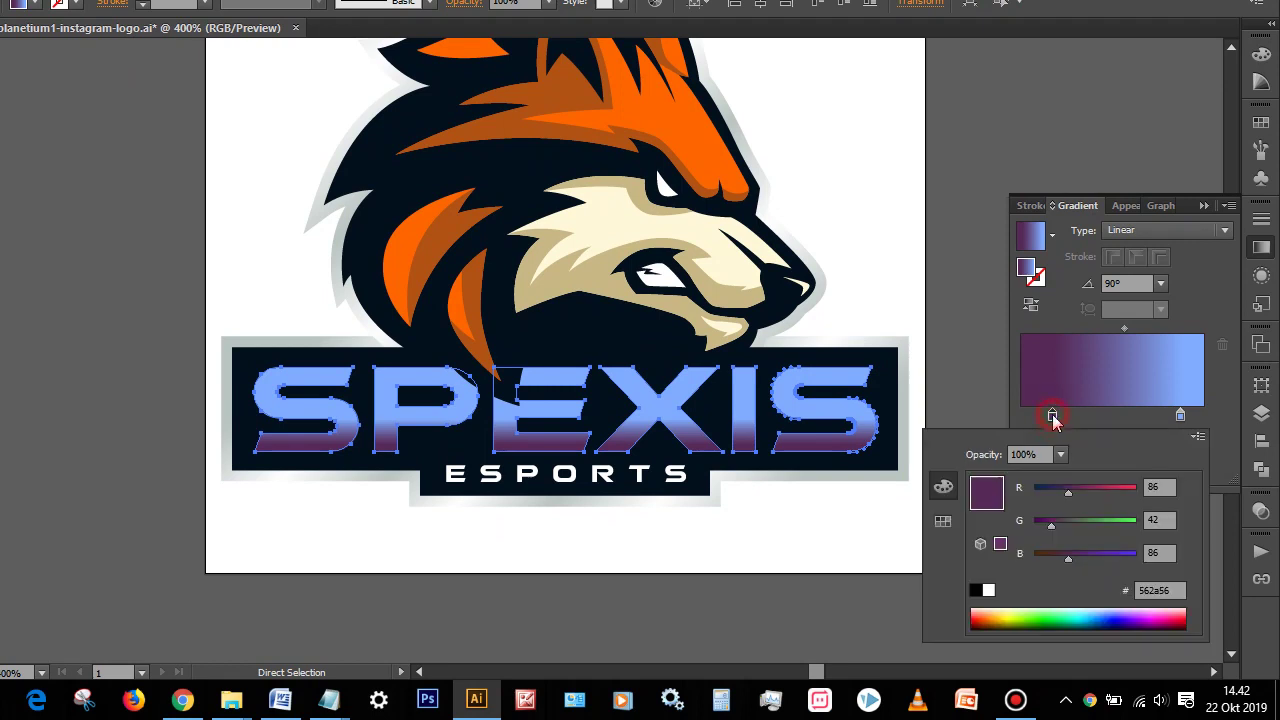
left_click_drag(1068, 495, 1116, 496)
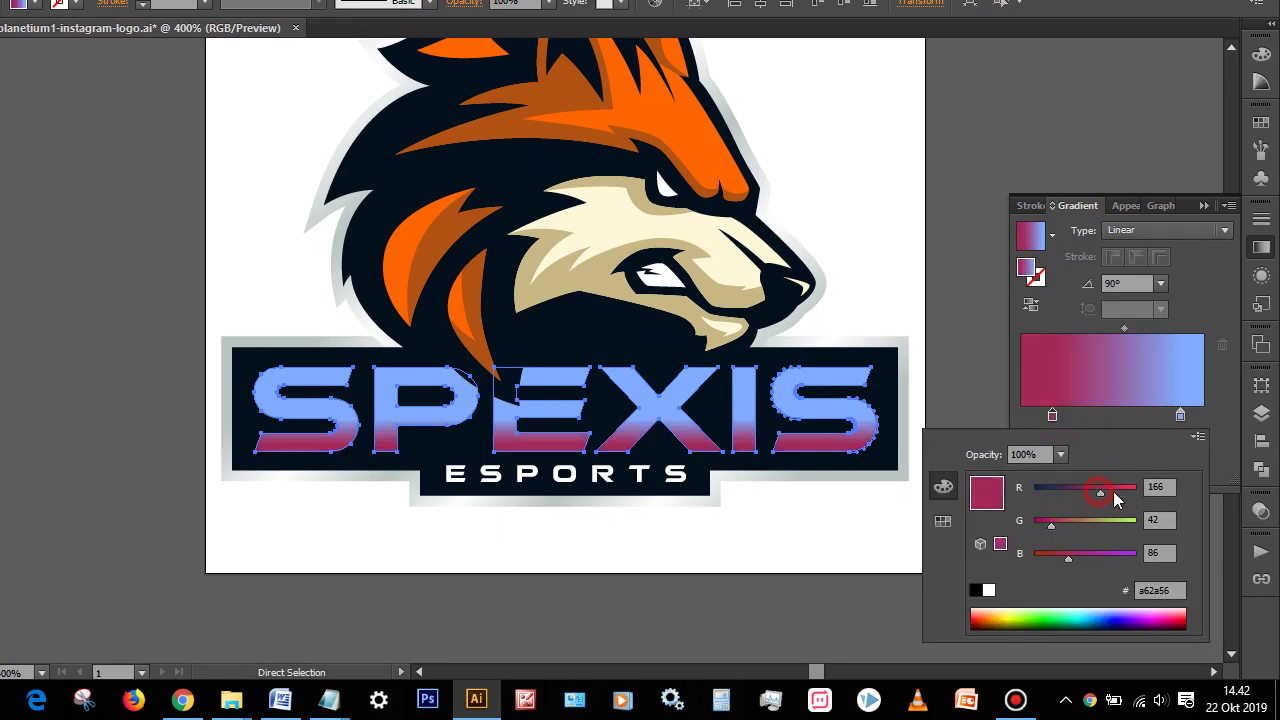
Step: Change the lettering gradient's top stop to sage green 81ad62
left_click(1180, 414)
double_click(1180, 414)
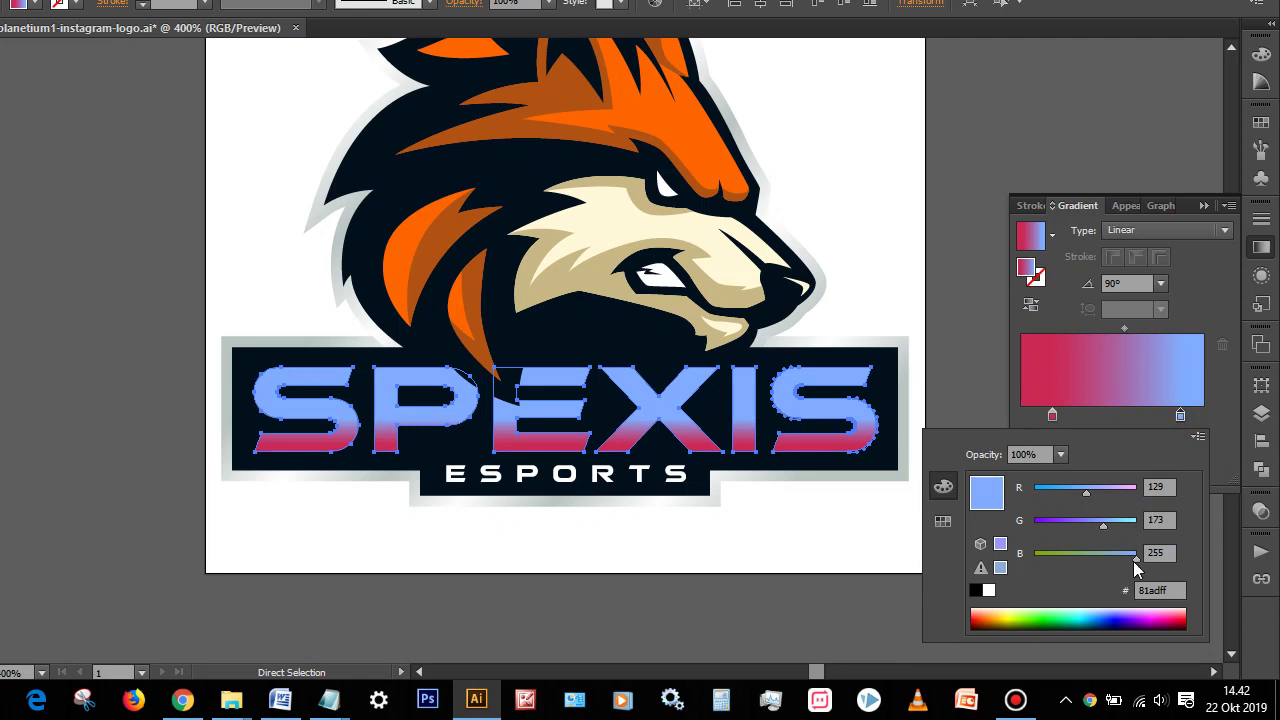
left_click_drag(1136, 568, 1072, 570)
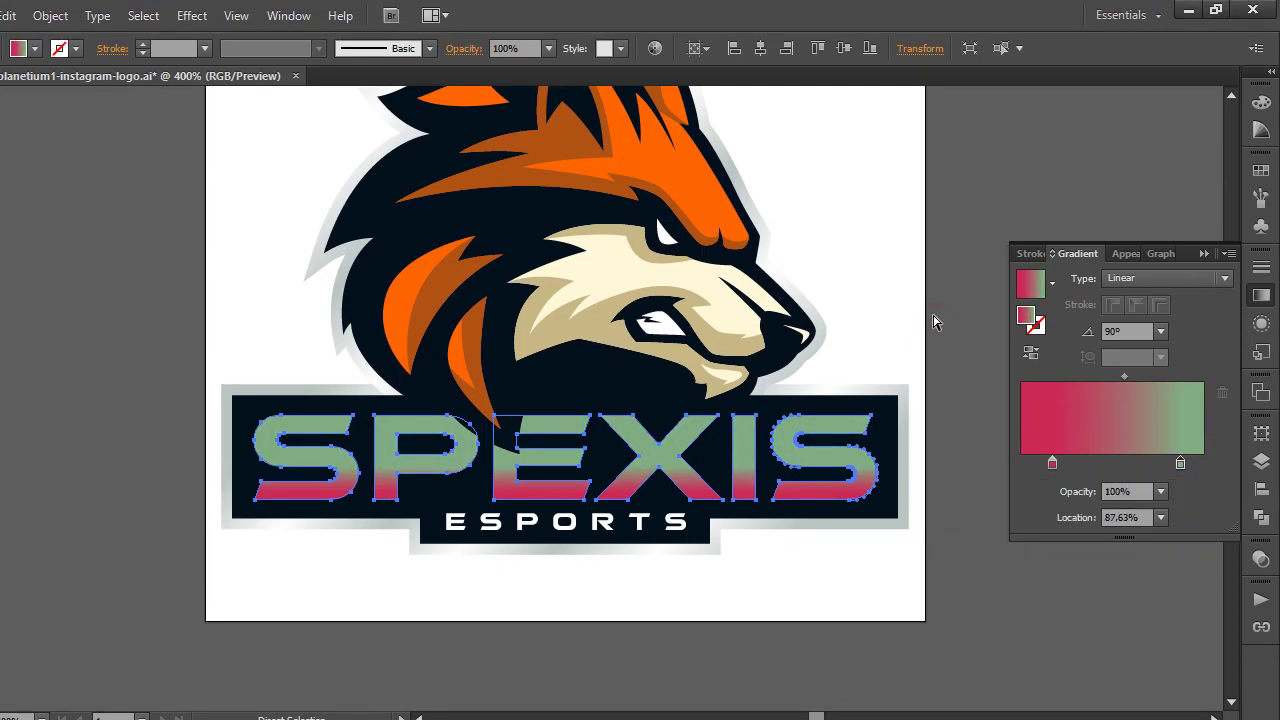
left_click(933, 322)
scroll(877, 280, "up", 3)
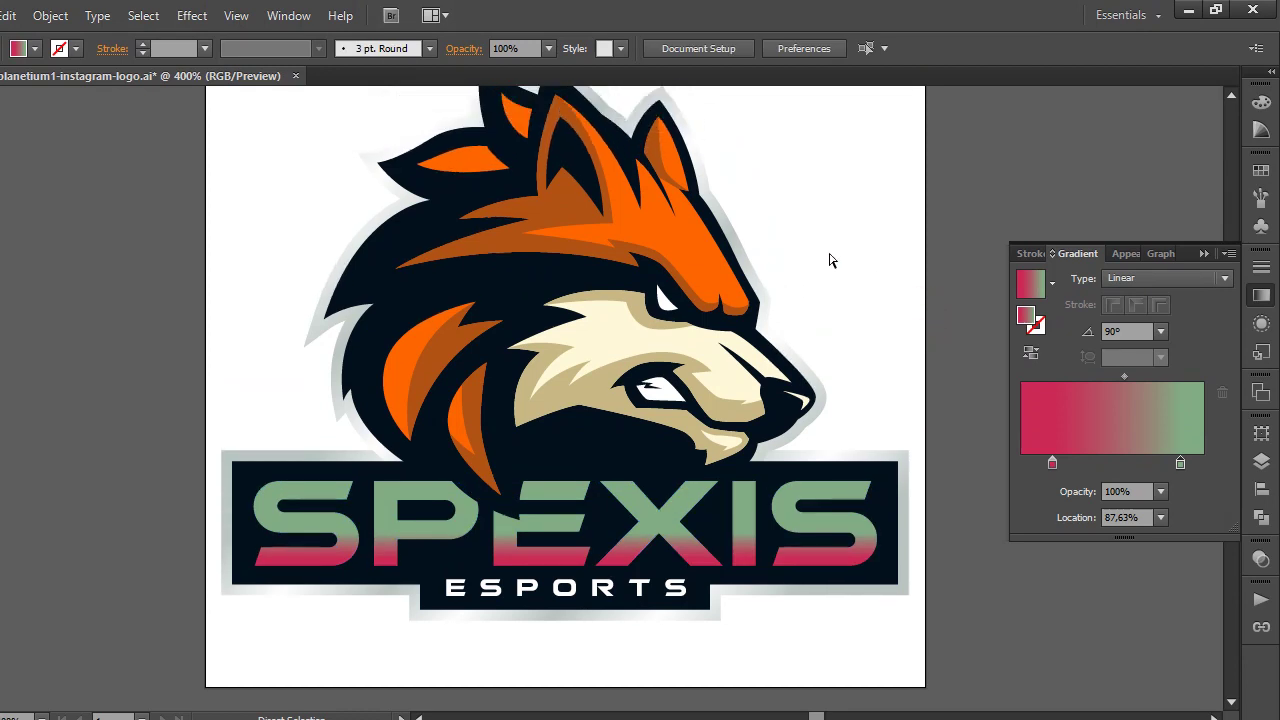
scroll(815, 255, "up", 2)
Step: Tint one silver band of the outer outline gradient purple and another teal
left_click(729, 251)
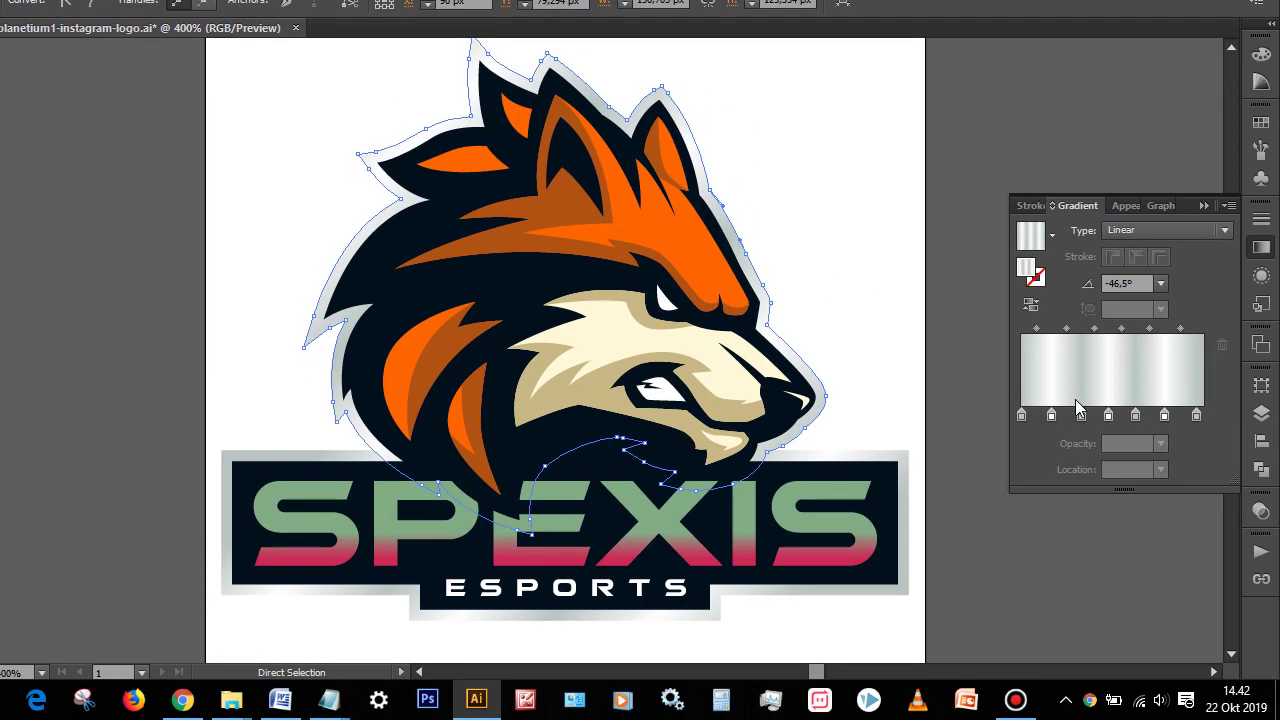
double_click(1081, 415)
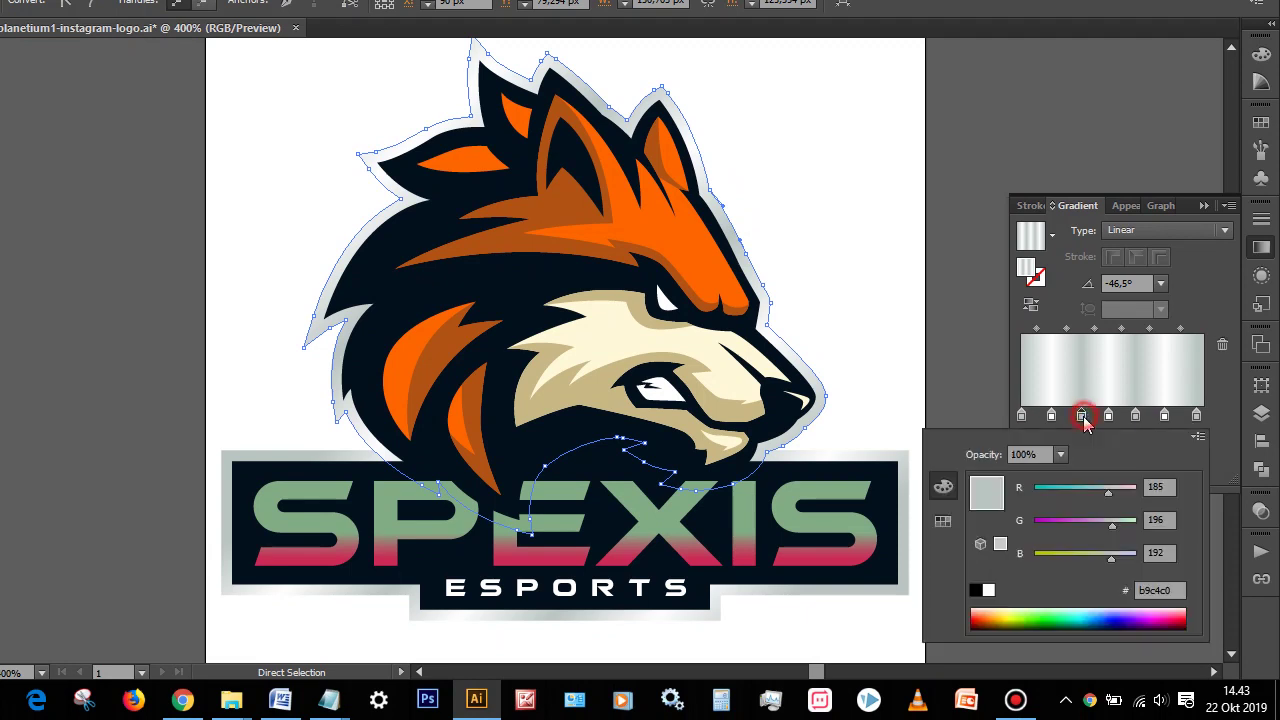
left_click_drag(1112, 525, 1083, 528)
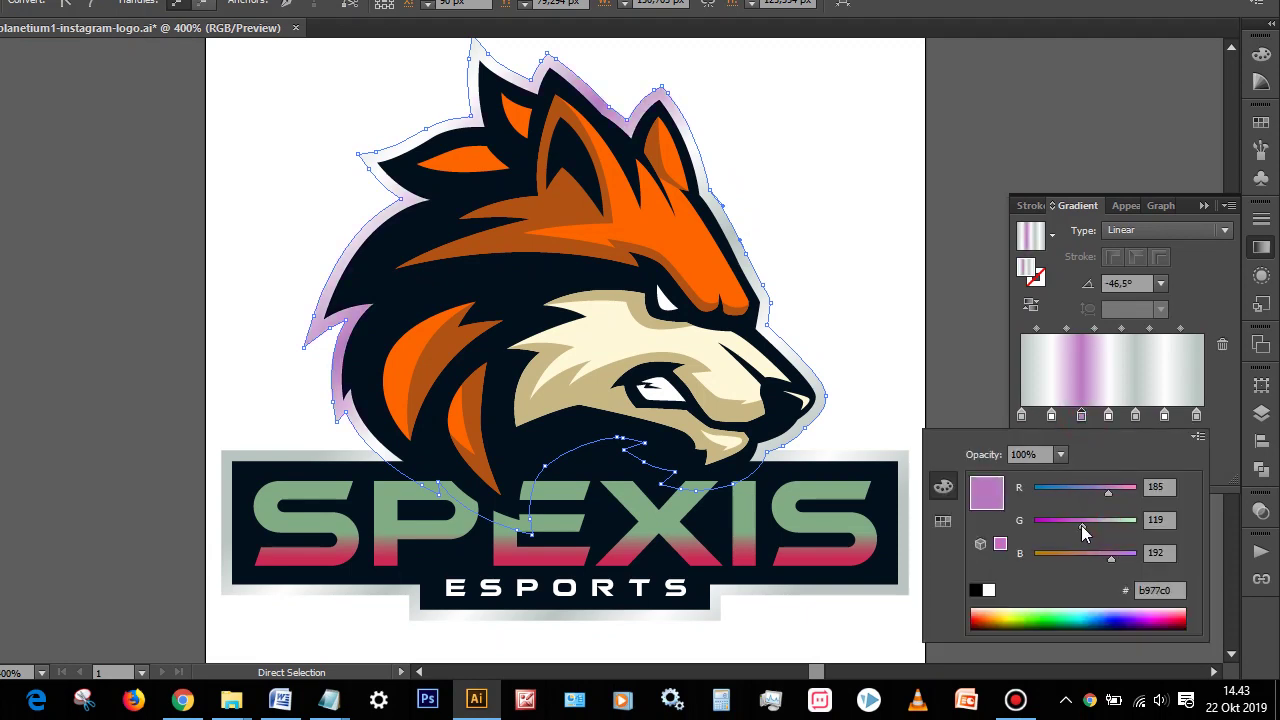
left_click(1137, 416)
double_click(1137, 415)
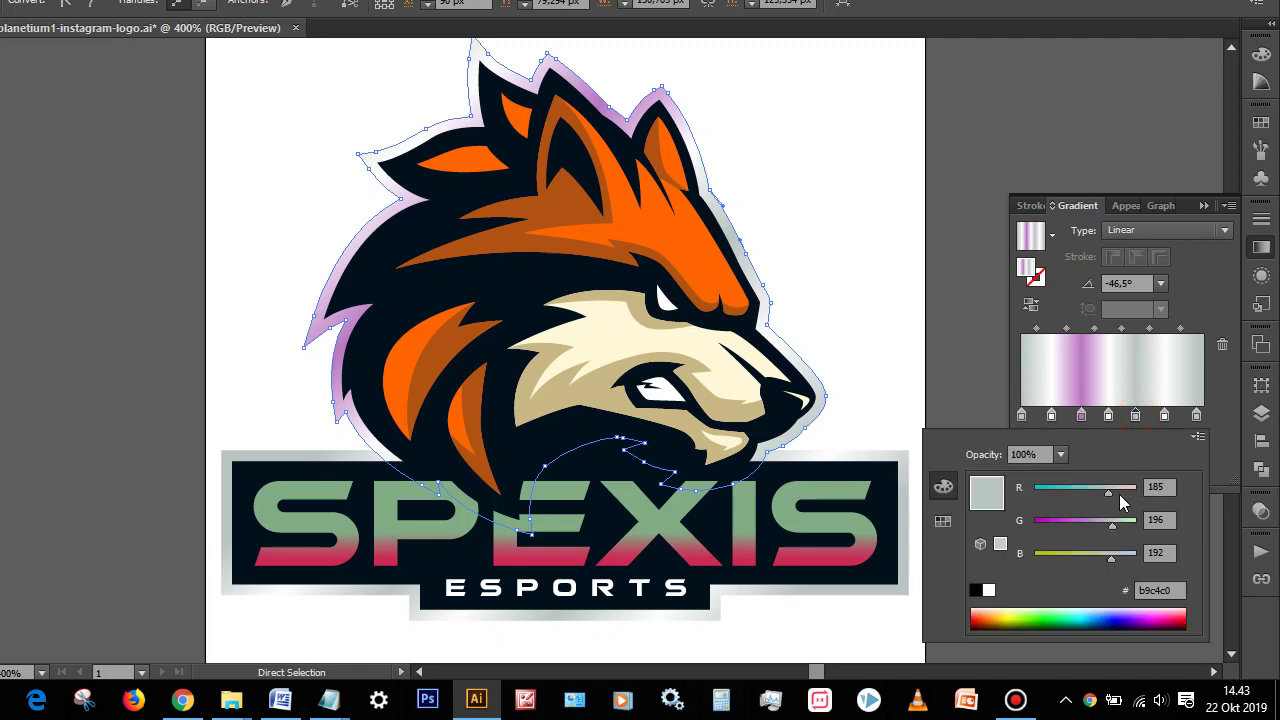
left_click_drag(1108, 497, 1076, 498)
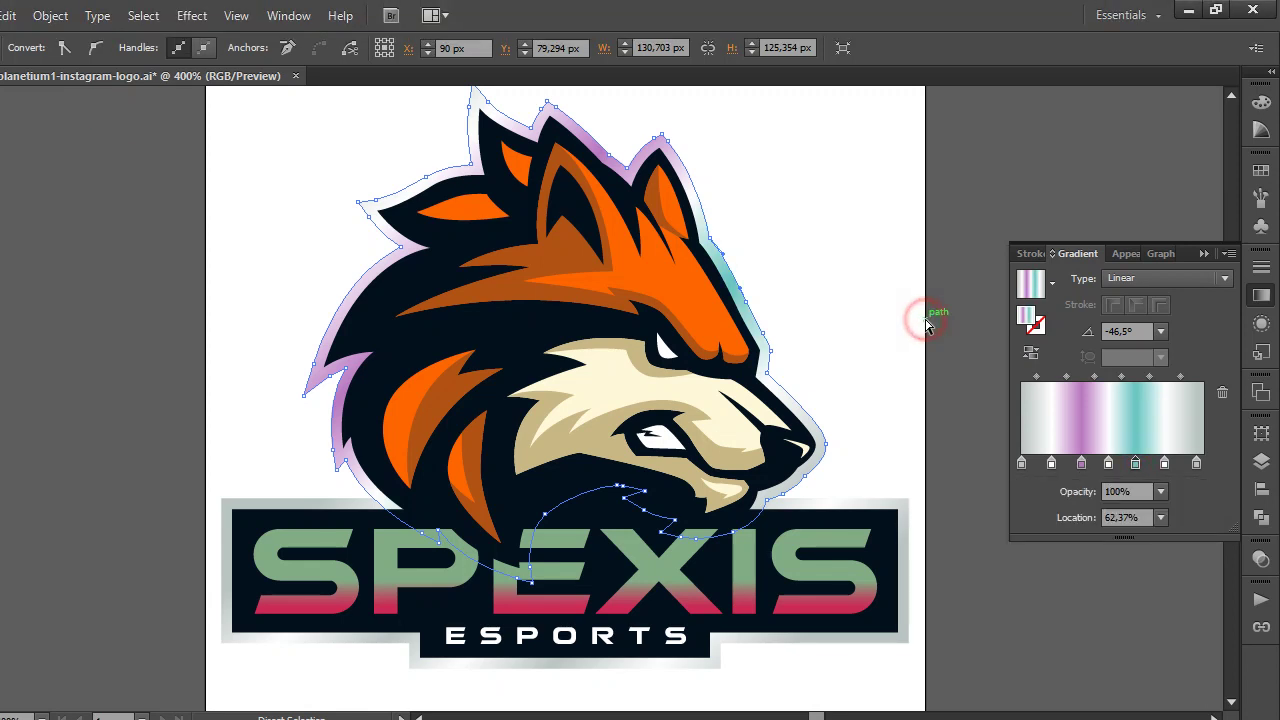
left_click(885, 282)
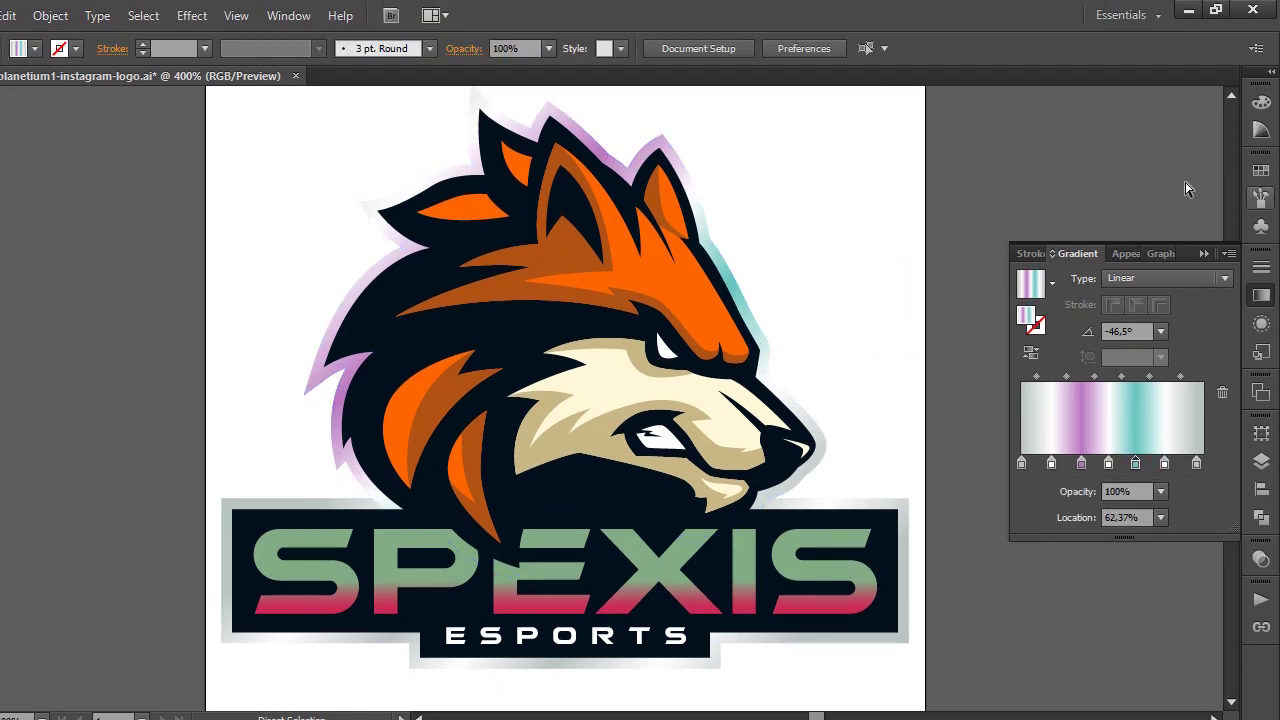